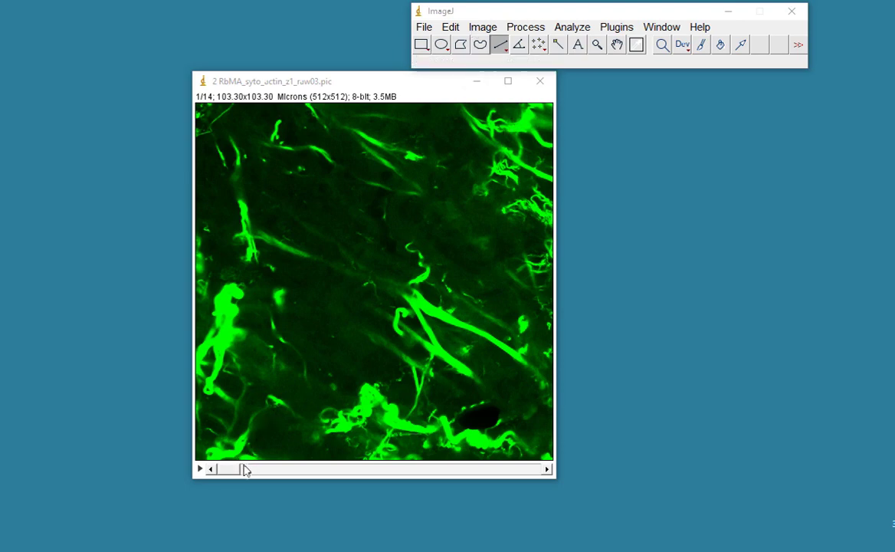
Browse the green fiber stack's slices with the slider, stopping on slice 7 of 14
left_click_drag(232, 473, 414, 471)
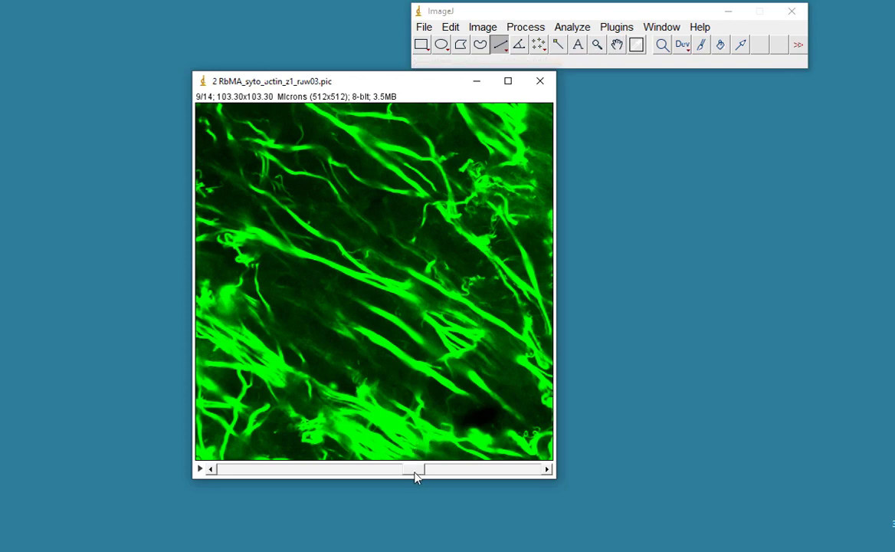
left_click_drag(412, 472, 363, 470)
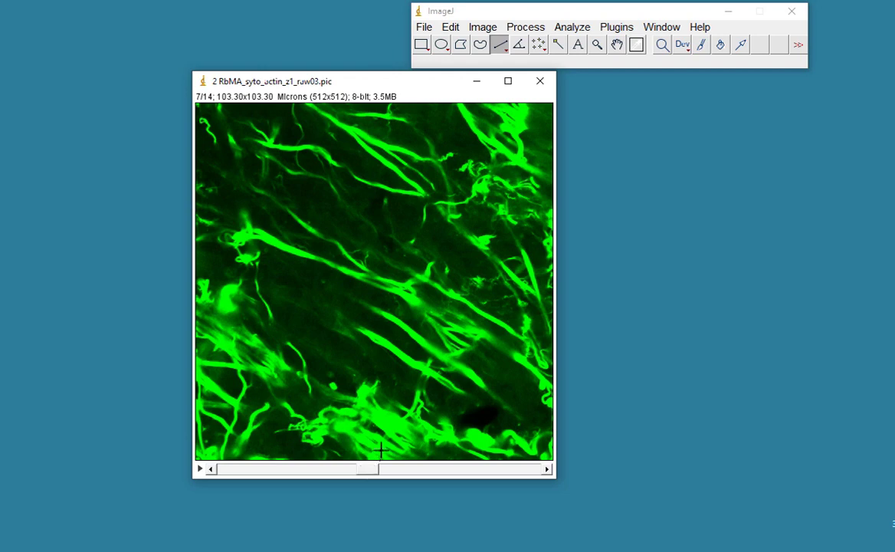
Make a Max Intensity Z projection of the whole fiber stack
left_click(483, 27)
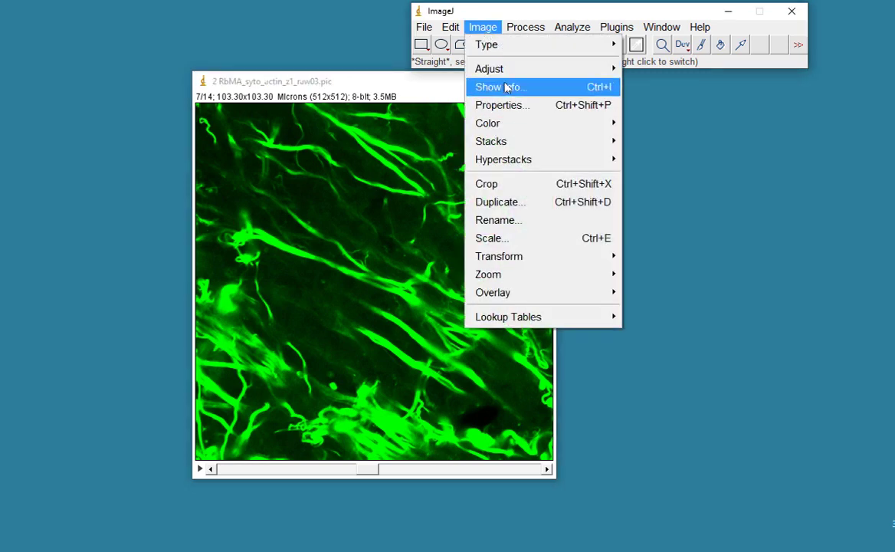
mouse_move(516, 151)
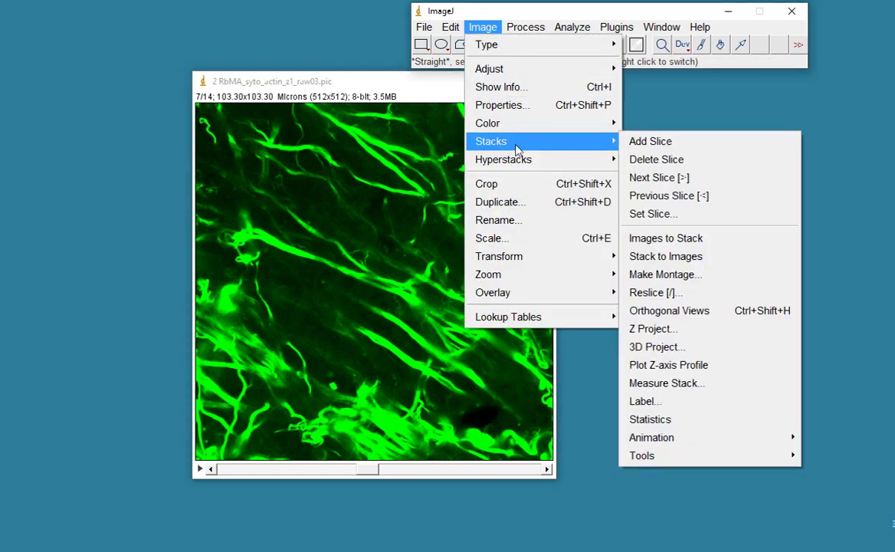
left_click(689, 334)
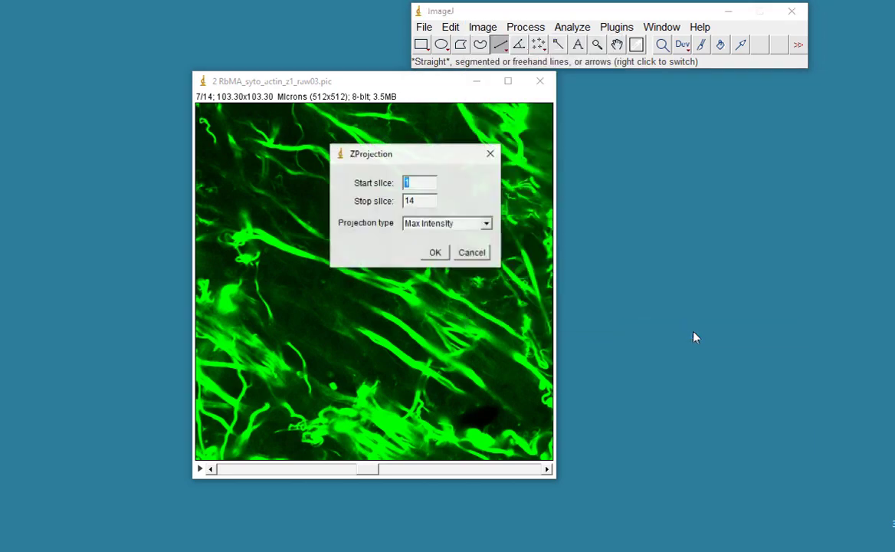
left_click(436, 252)
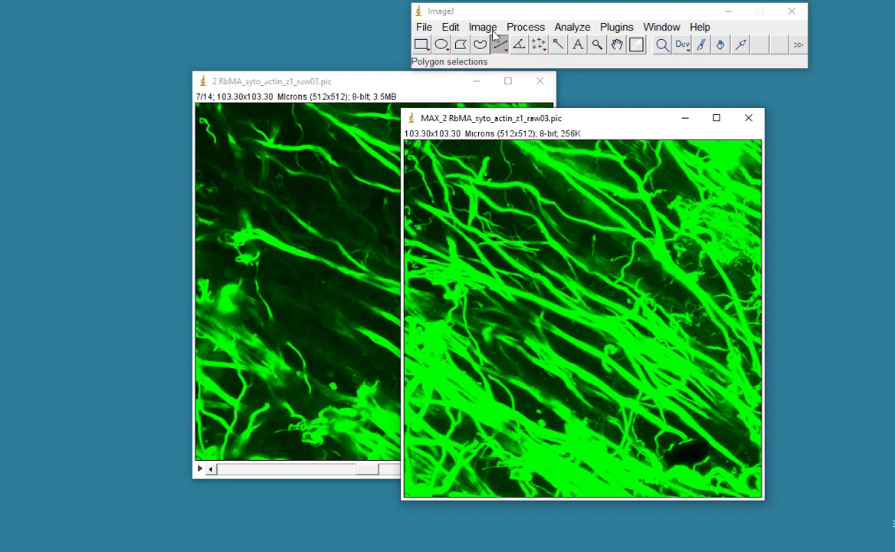
Apply the Grays lookup table to the MAX_2 projection
left_click(451, 27)
mouse_move(483, 27)
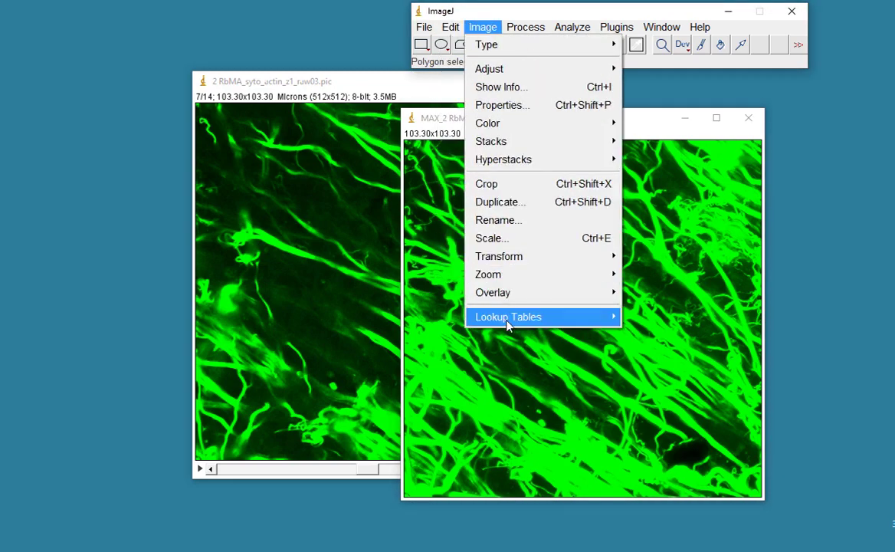
mouse_move(507, 322)
left_click(648, 28)
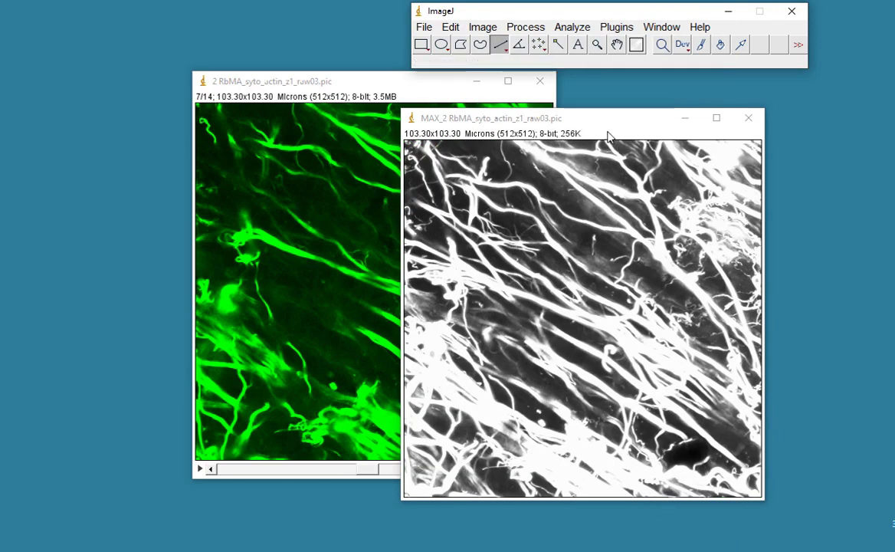
Create a Standard Deviation Z projection of the green fiber stack
left_click_drag(588, 125, 705, 92)
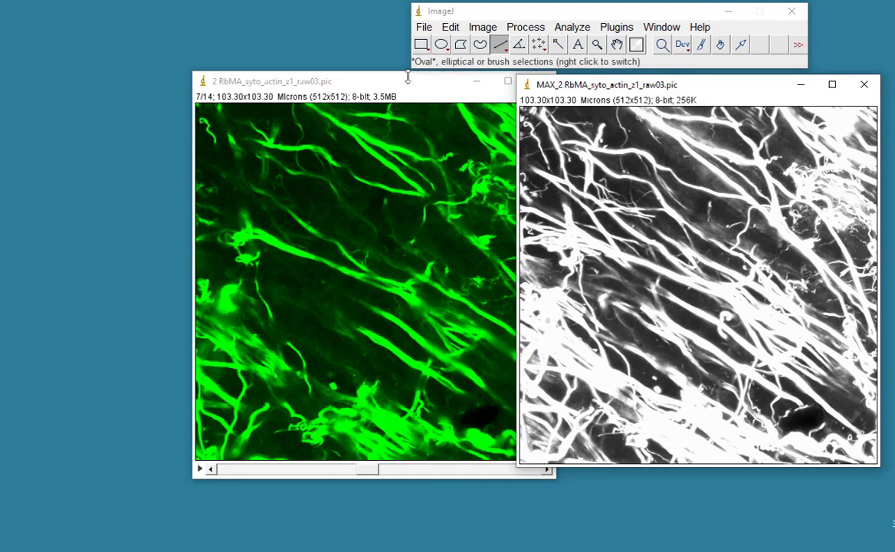
left_click(369, 81)
left_click(481, 29)
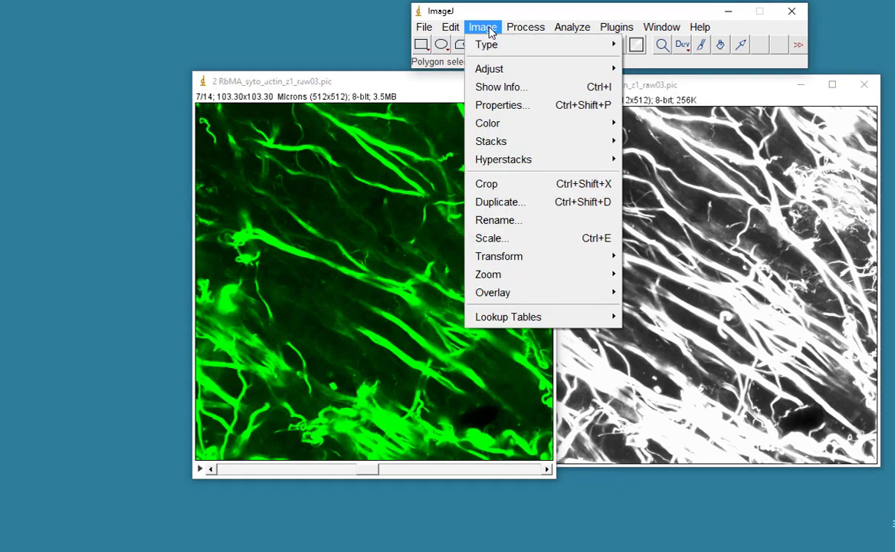
mouse_move(493, 143)
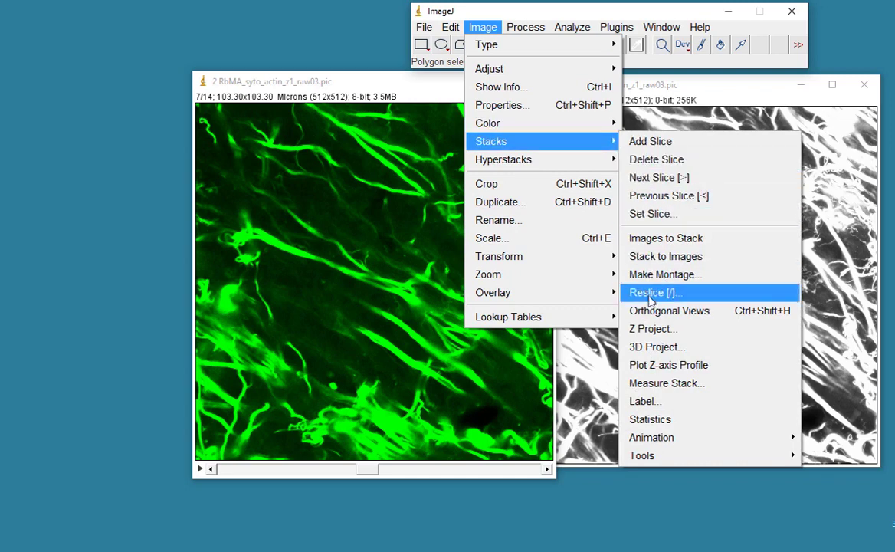
left_click(656, 331)
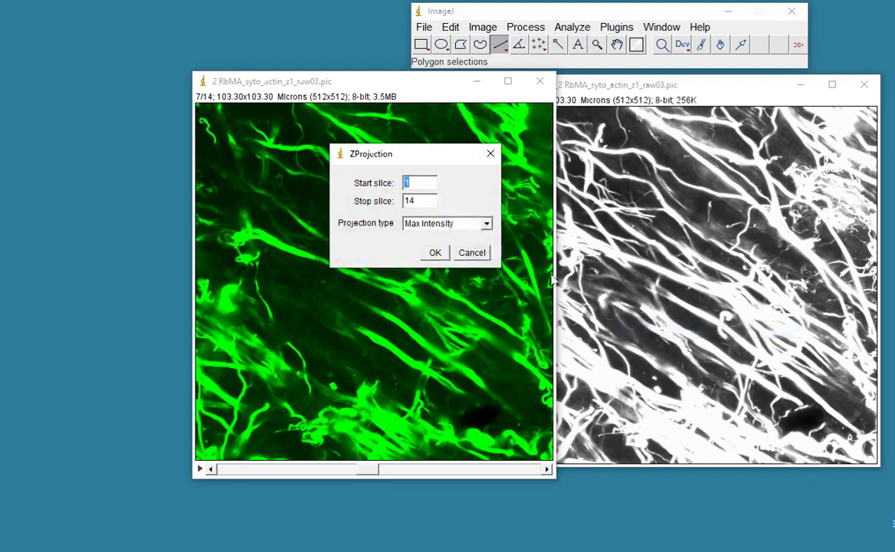
left_click(486, 224)
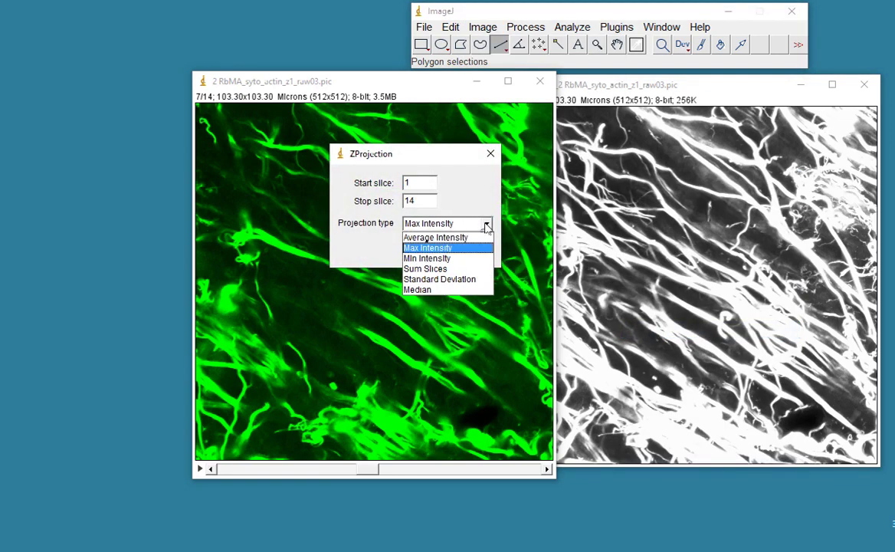
left_click(440, 279)
left_click(435, 254)
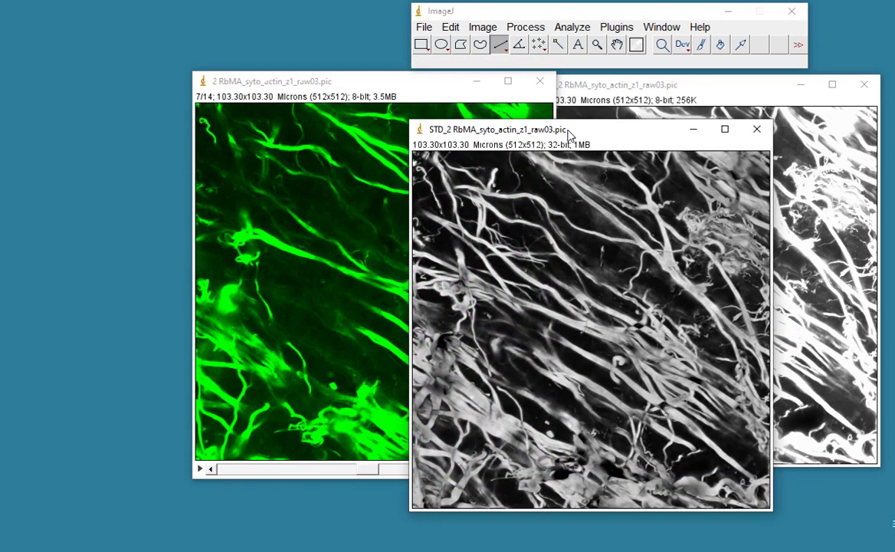
Close the MAX projection and reposition the STD_2 window beside the stack
left_click_drag(560, 130, 348, 85)
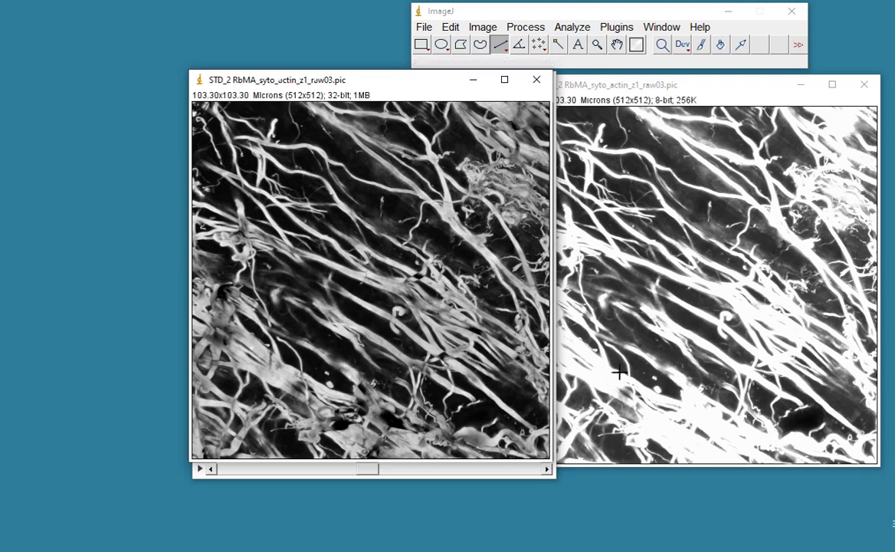
left_click(863, 84)
left_click_drag(417, 81, 526, 98)
Close the green stack and zoom out the STD_2 projection with the magnifying glass
left_click(536, 82)
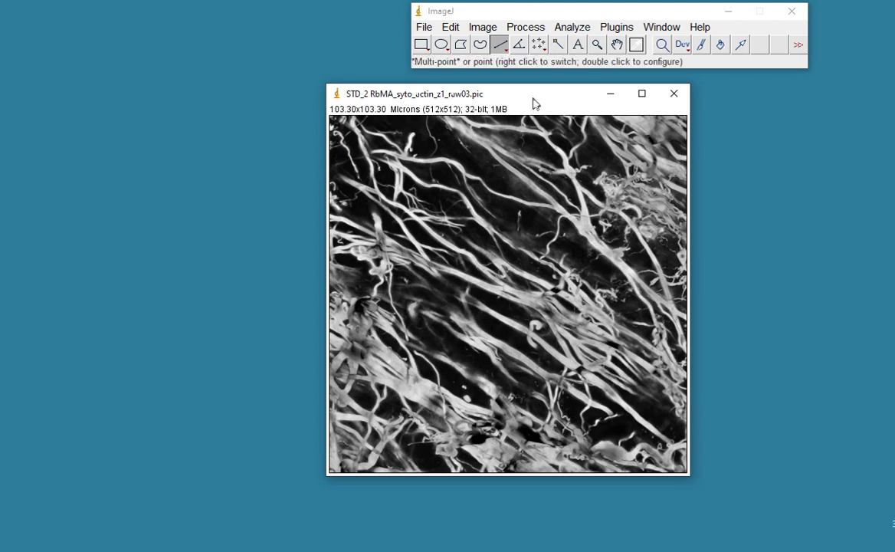
left_click_drag(534, 102, 495, 92)
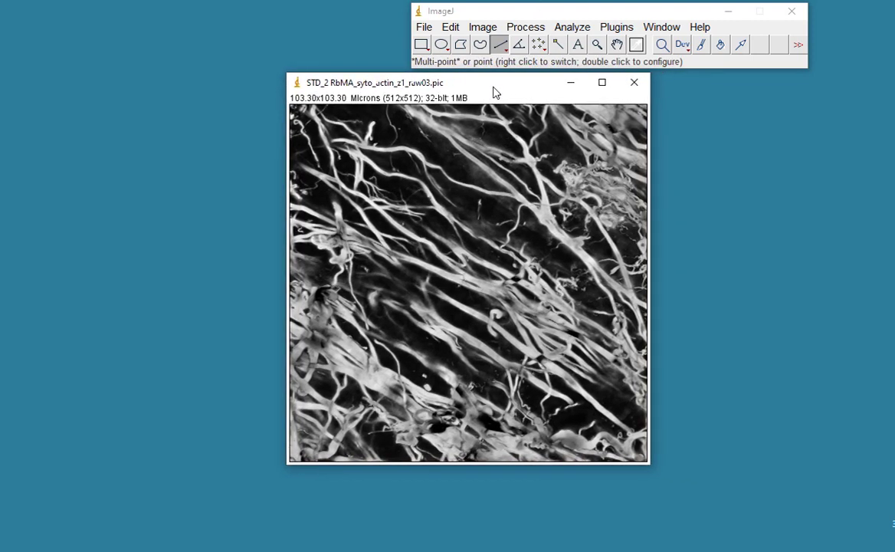
left_click(597, 47)
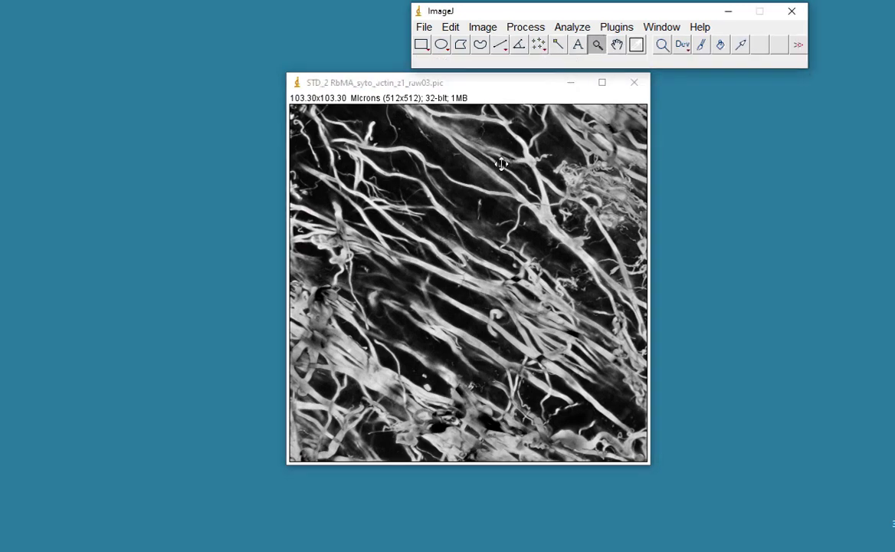
right_click(433, 169)
left_click_drag(458, 88, 473, 89)
Confirm FFT Options with only the FFT window display enabled
left_click(483, 26)
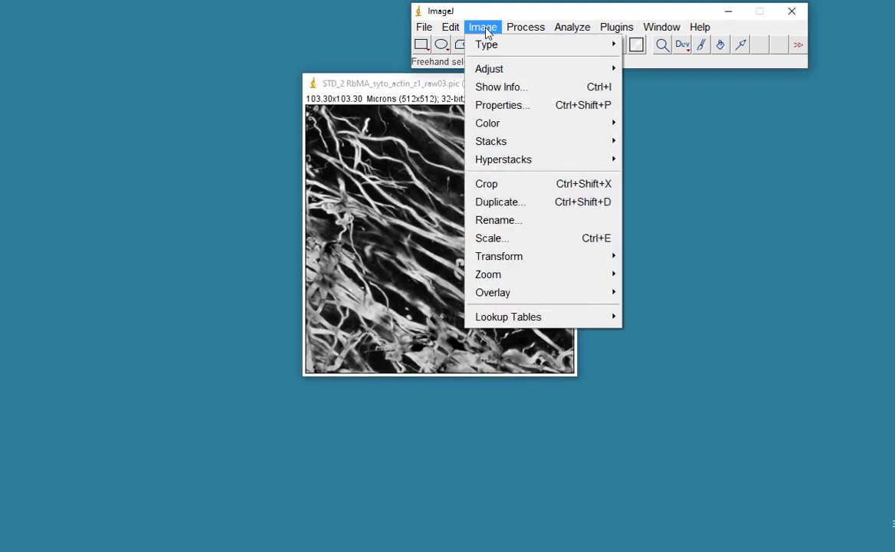
mouse_move(512, 28)
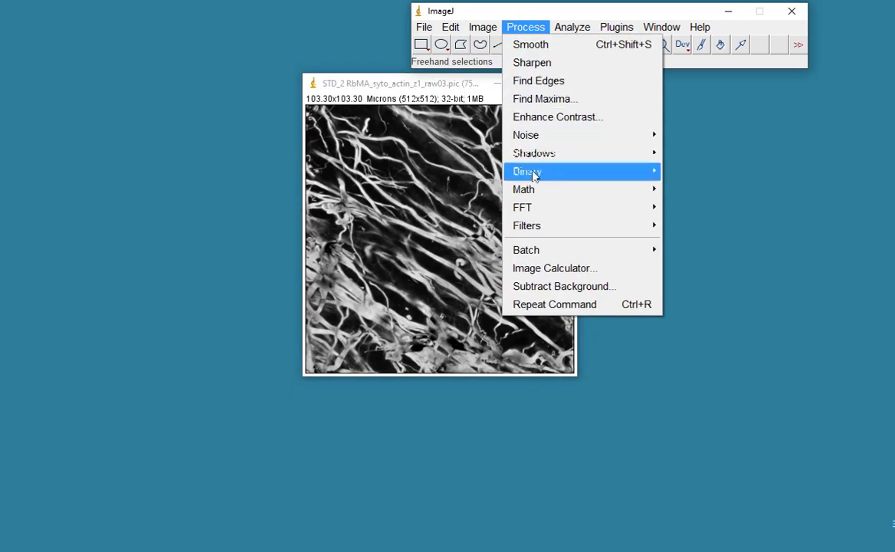
mouse_move(534, 207)
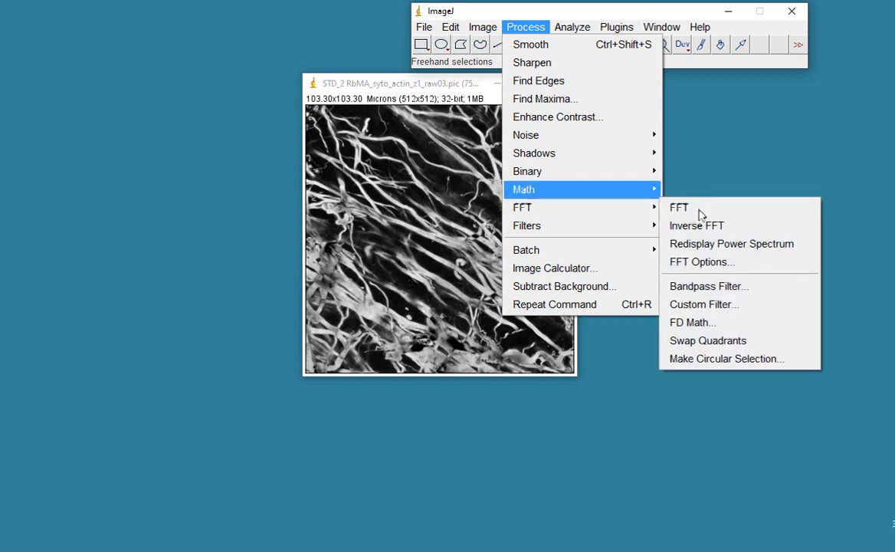
left_click(702, 262)
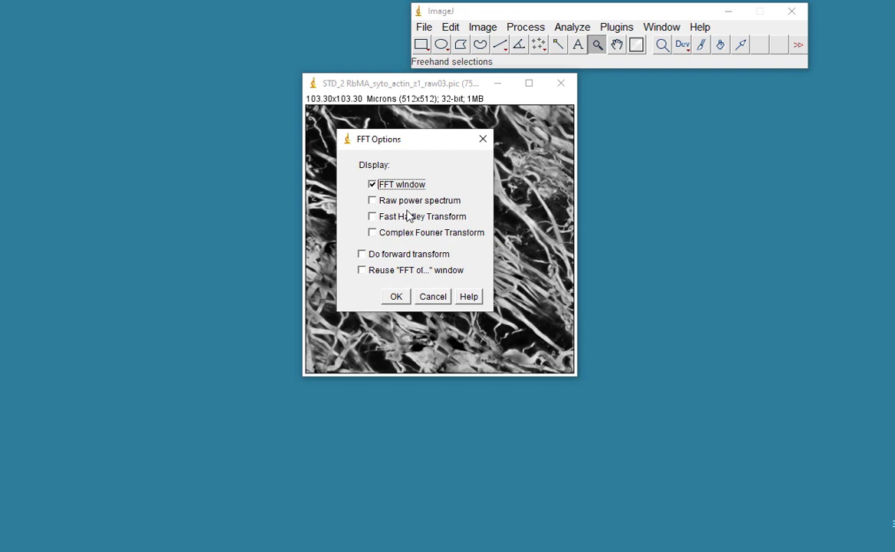
left_click(399, 298)
left_click(480, 29)
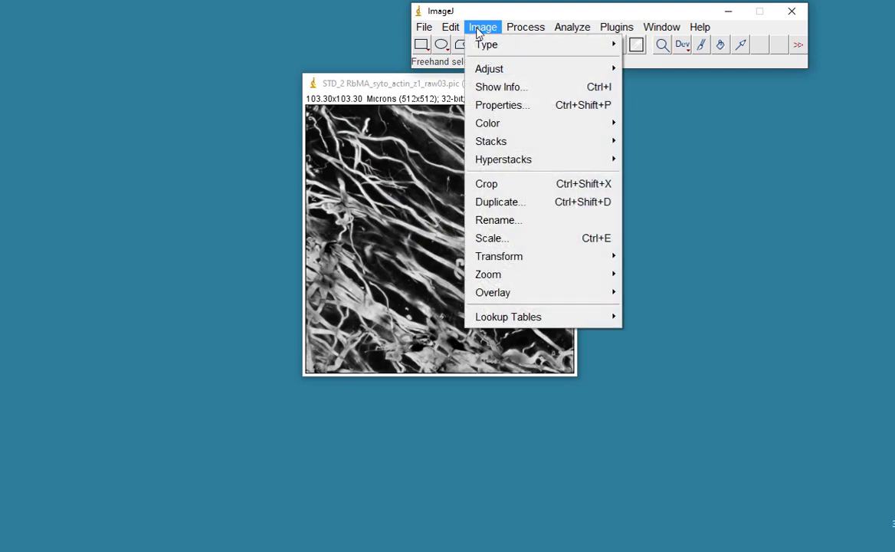
Compute the FFT power spectrum of the STD_2 projection
mouse_move(525, 27)
mouse_move(530, 205)
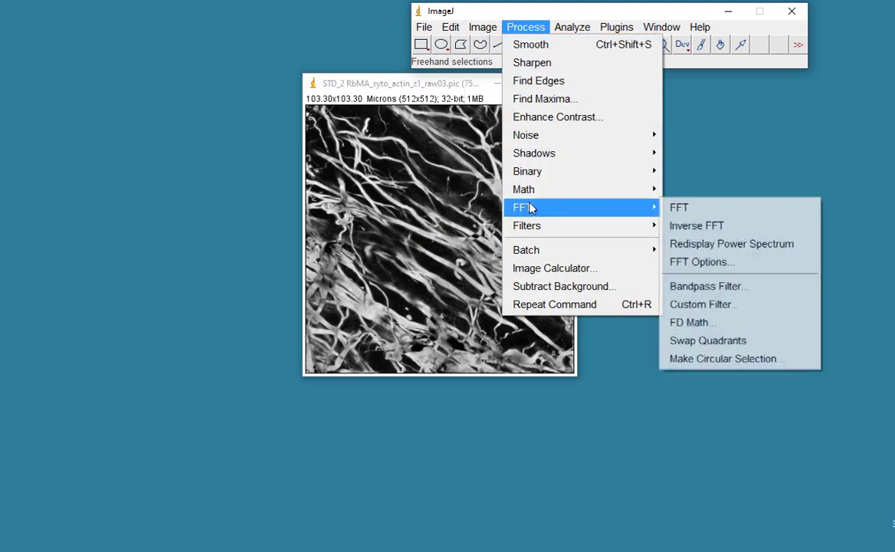
left_click(680, 206)
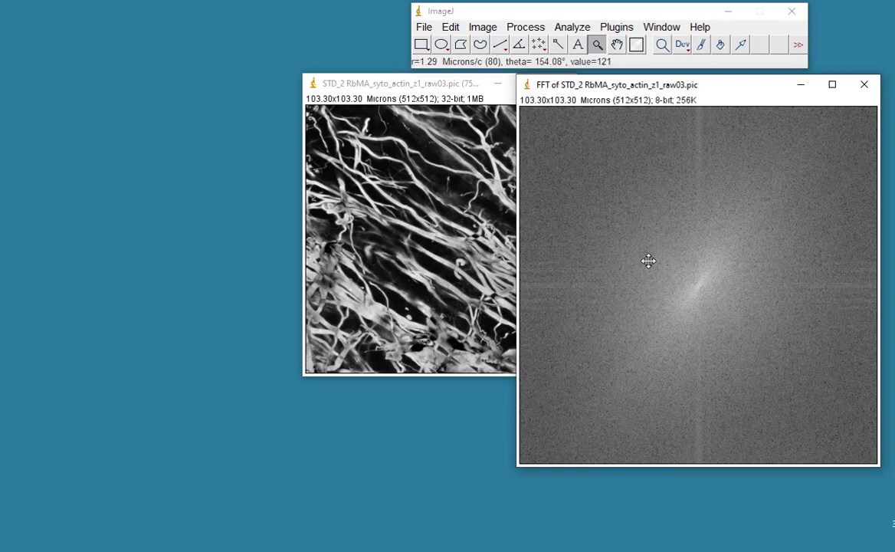
Colour the power spectrum with the Spectrum, then the 16 Colors lookup table
left_click(483, 27)
mouse_move(529, 316)
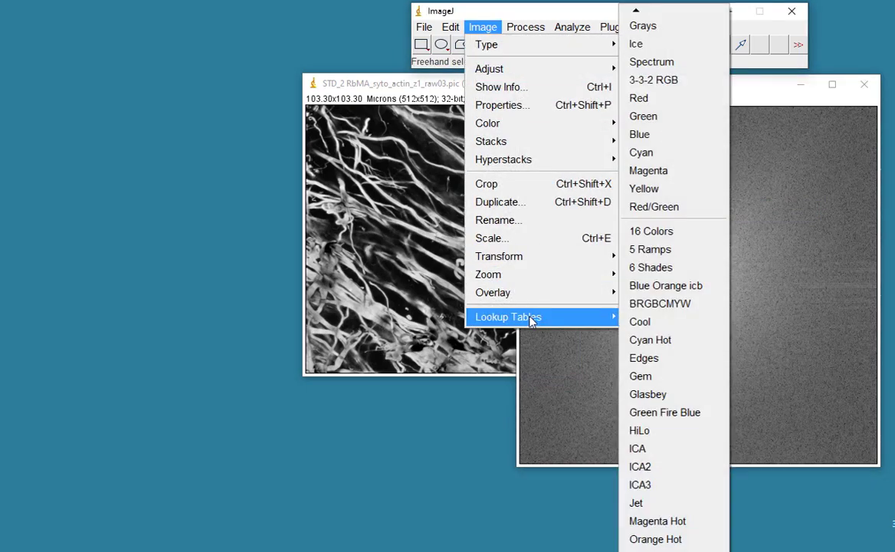
left_click(644, 62)
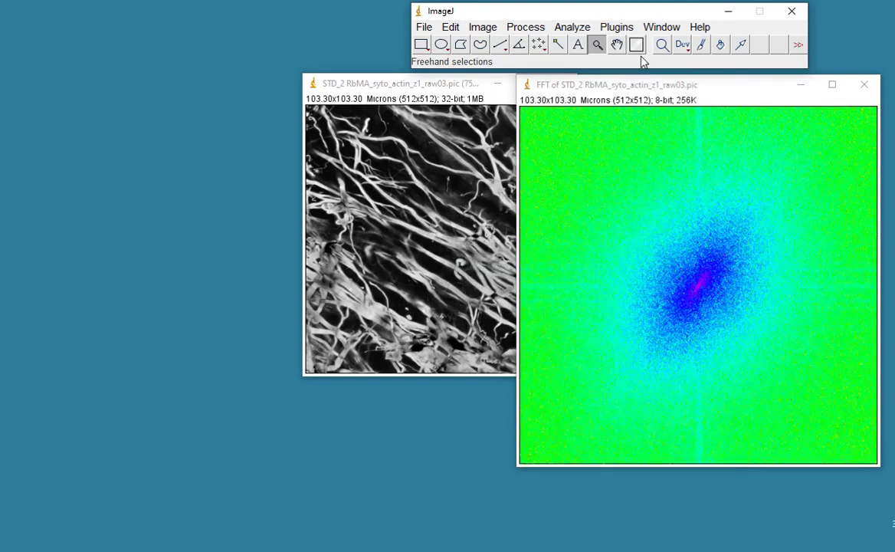
left_click(483, 27)
mouse_move(510, 316)
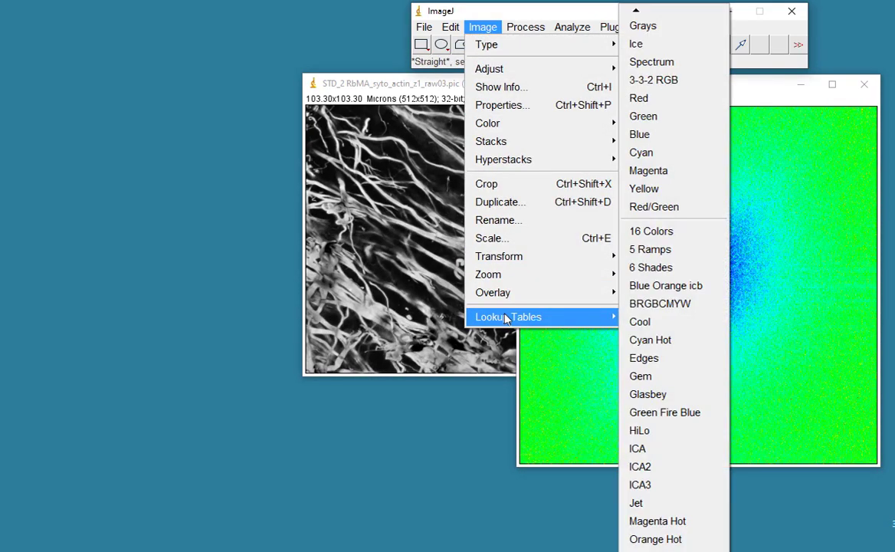
left_click(649, 231)
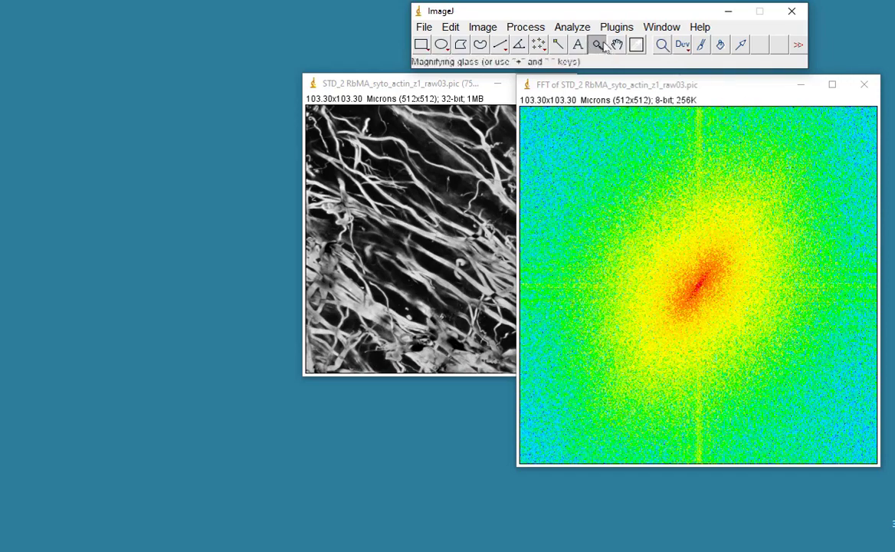
Zoom in repeatedly on the centre of the FFT power spectrum
left_click(698, 286)
left_click(699, 286)
left_click(700, 285)
left_click(700, 285)
left_click(700, 285)
left_click(700, 285)
left_click(700, 285)
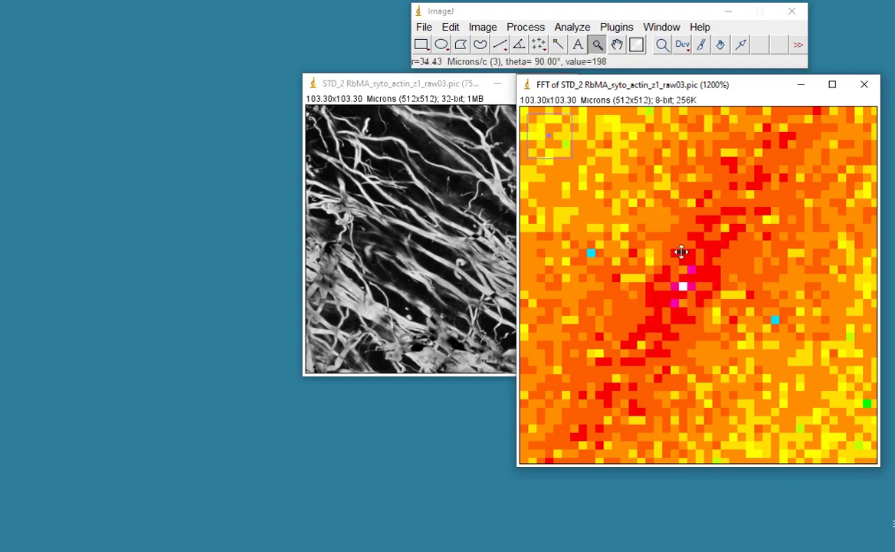
Zoom back out until the whole FFT spectrum is visible at 100%
right_click(684, 258)
right_click(684, 258)
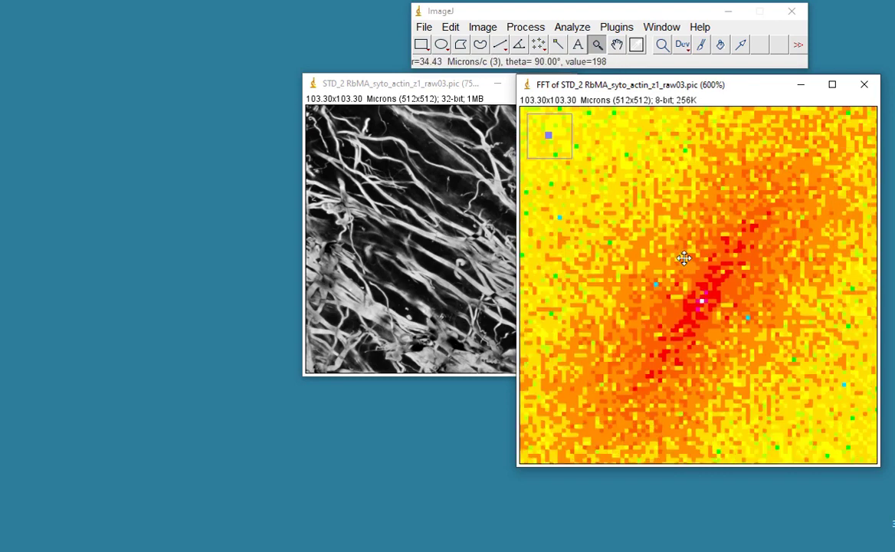
right_click(684, 258)
right_click(683, 258)
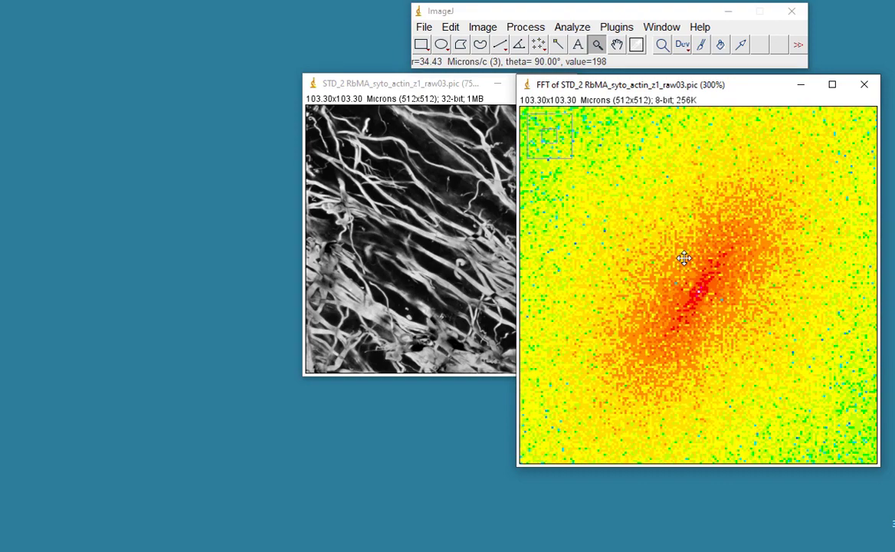
right_click(683, 258)
right_click(684, 258)
right_click(684, 258)
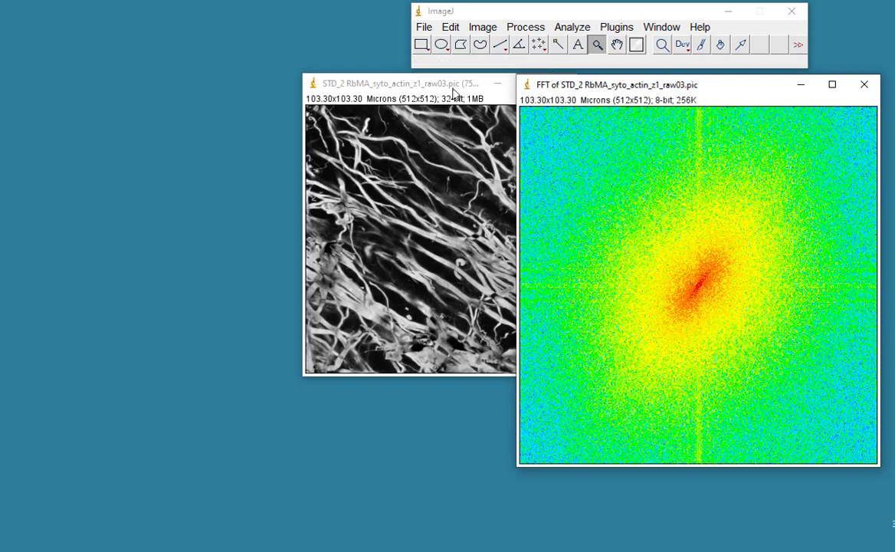
Shrink the FFT view to match STD_2 and place it to the right
left_click(456, 94)
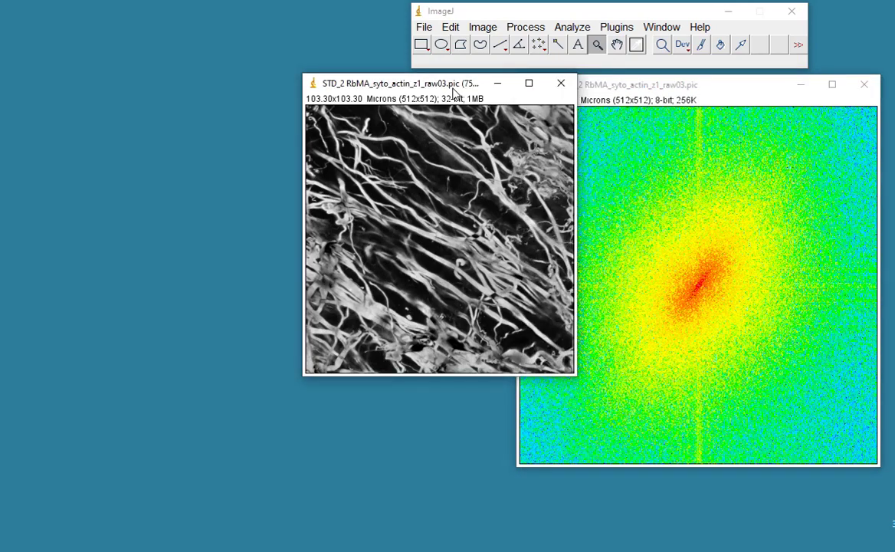
right_click(689, 250)
left_click_drag(604, 79, 667, 79)
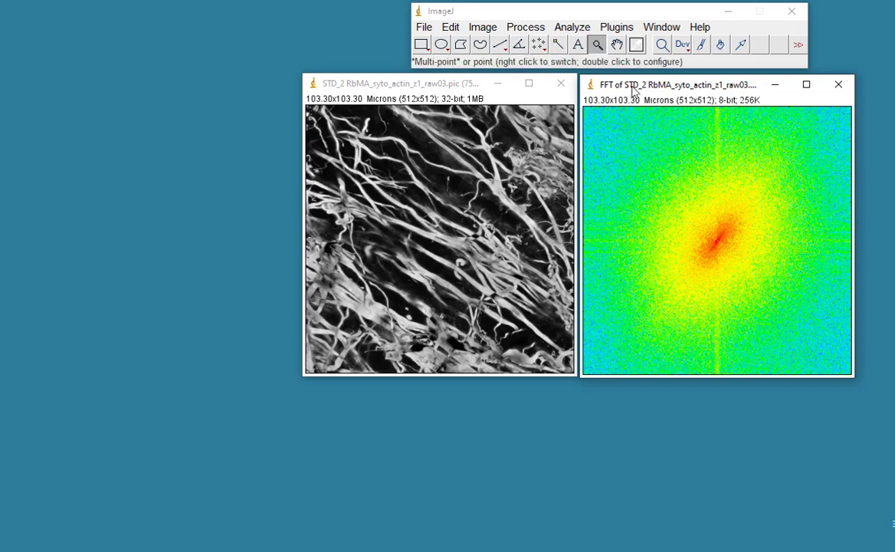
Switch the FFT power spectrum's lookup table to Grays
left_click(481, 27)
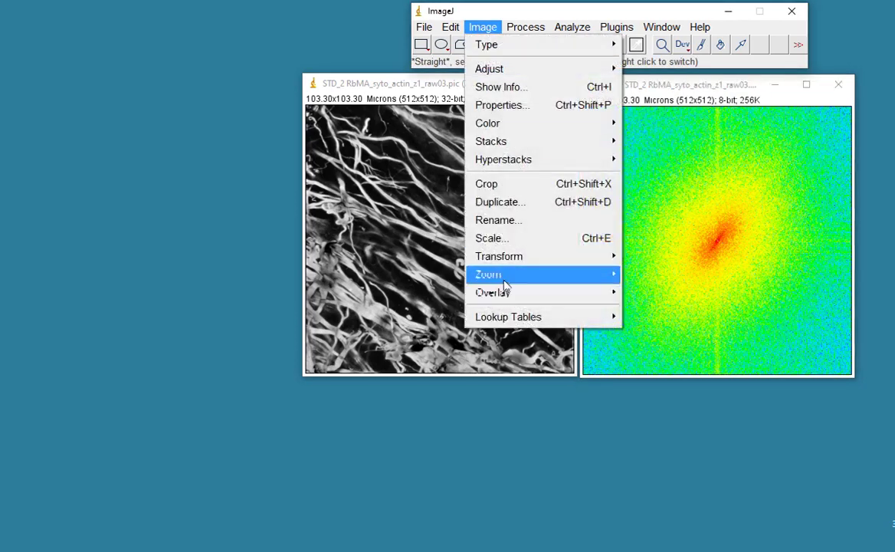
mouse_move(513, 316)
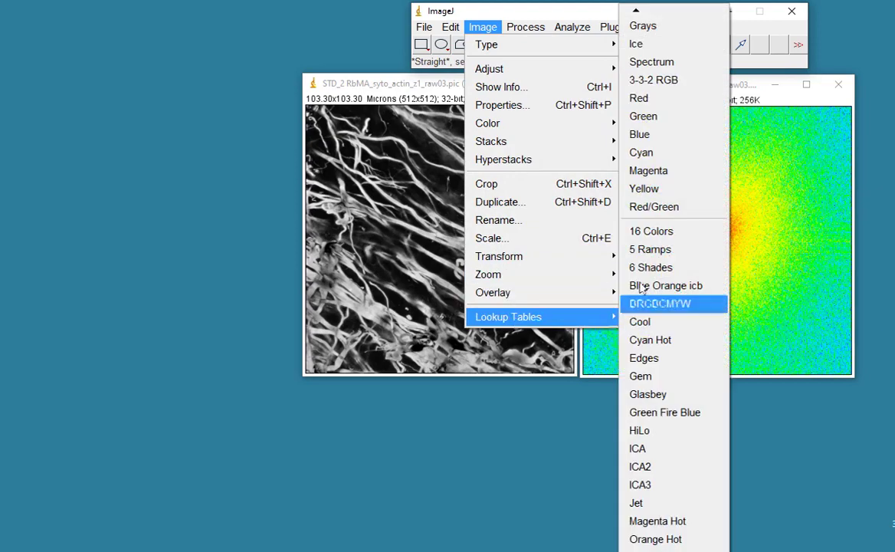
left_click(643, 25)
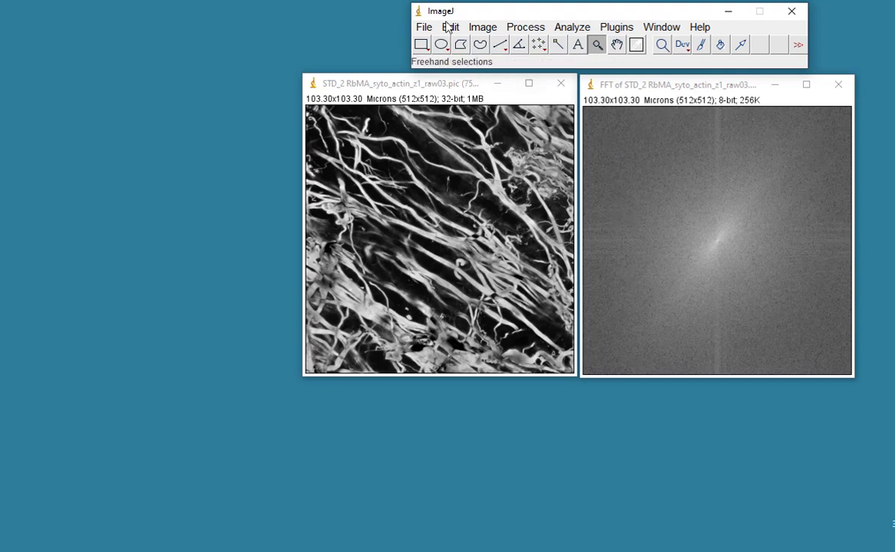
Open the Threshold adjustment for the FFT spectrum
left_click(483, 28)
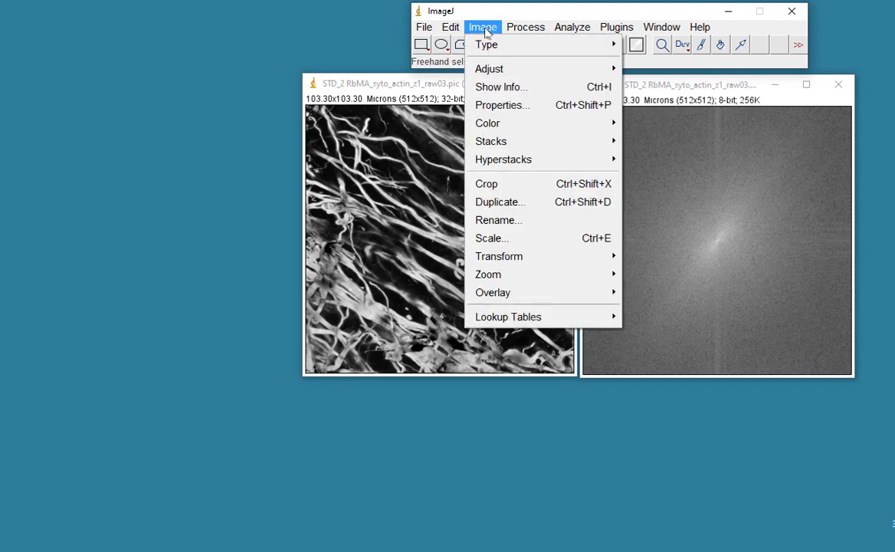
left_click(657, 84)
left_click(484, 28)
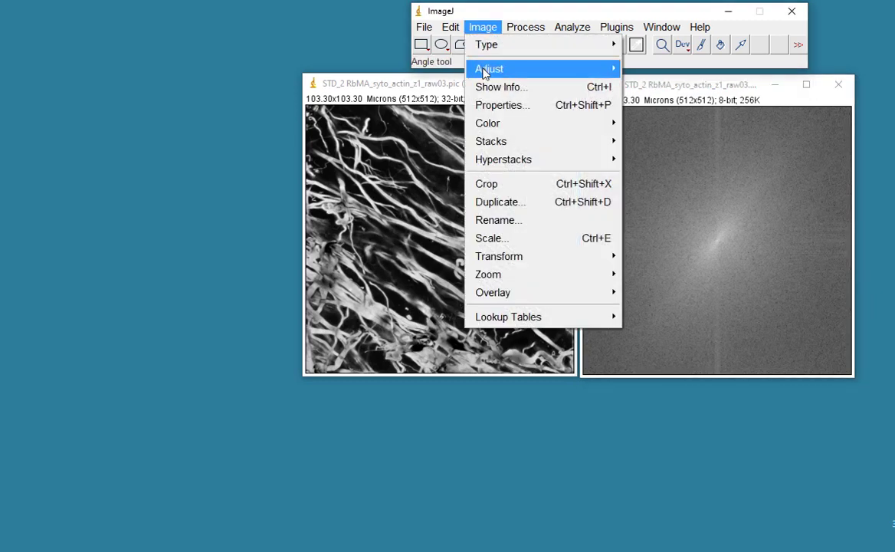
mouse_move(484, 70)
left_click(652, 122)
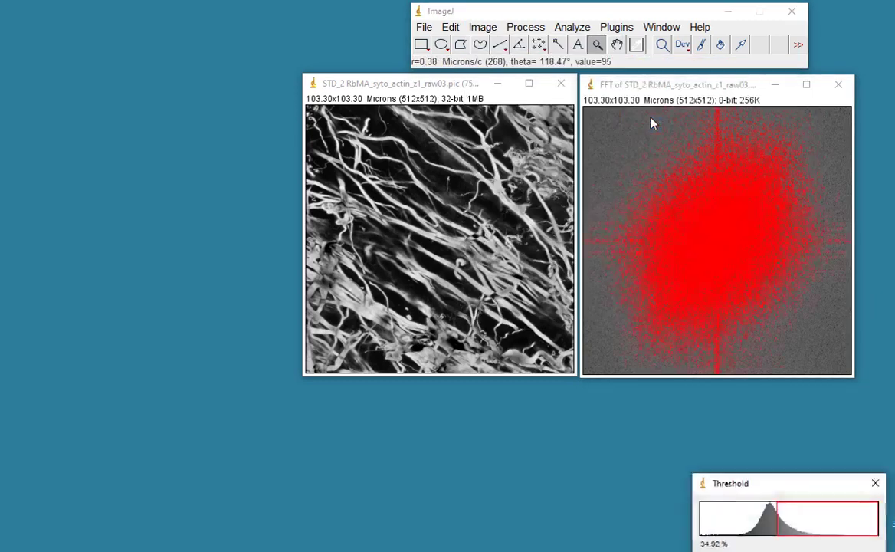
Lower the minimum and maximum threshold sliders to mark 40.01% of pixels up to 255
left_click_drag(756, 483, 694, 393)
left_click_drag(703, 466, 692, 465)
left_click_drag(771, 484, 687, 465)
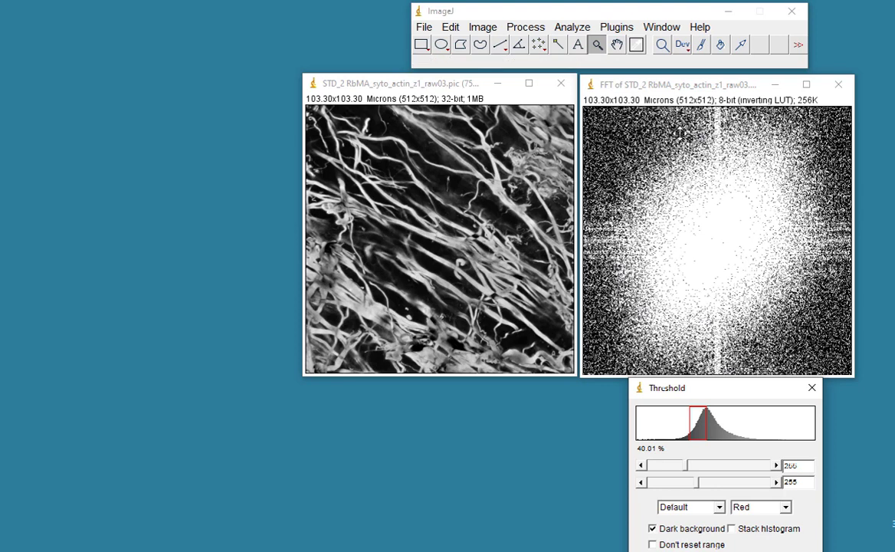
left_click(482, 27)
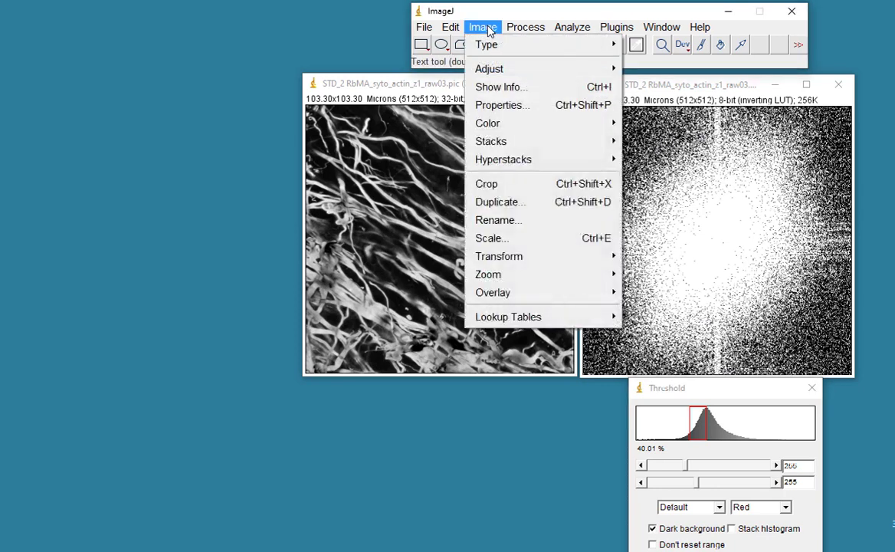
left_click(675, 86)
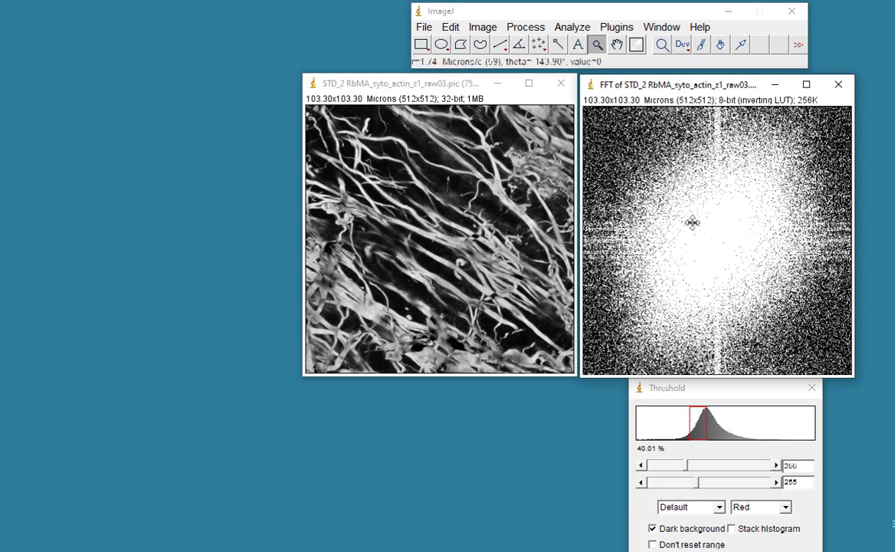
left_click(481, 29)
mouse_move(503, 35)
mouse_move(542, 205)
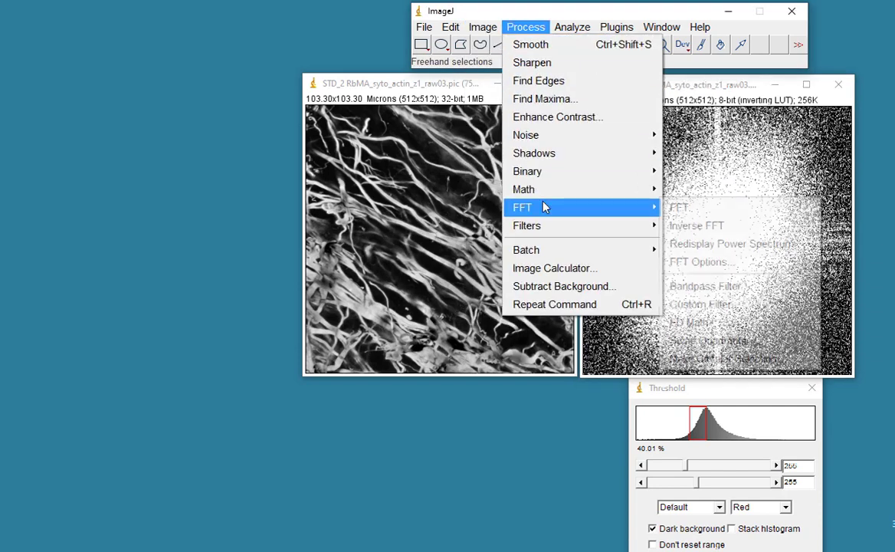
left_click(694, 227)
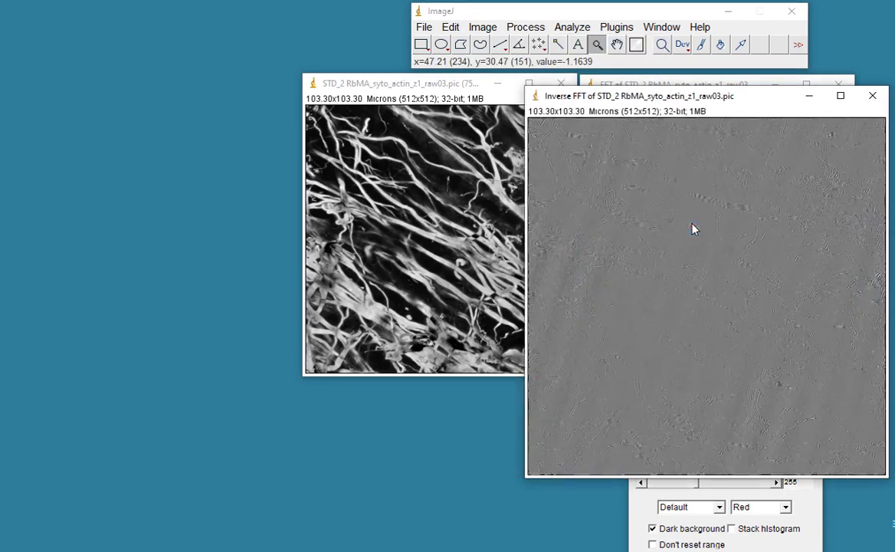
right_click(695, 262)
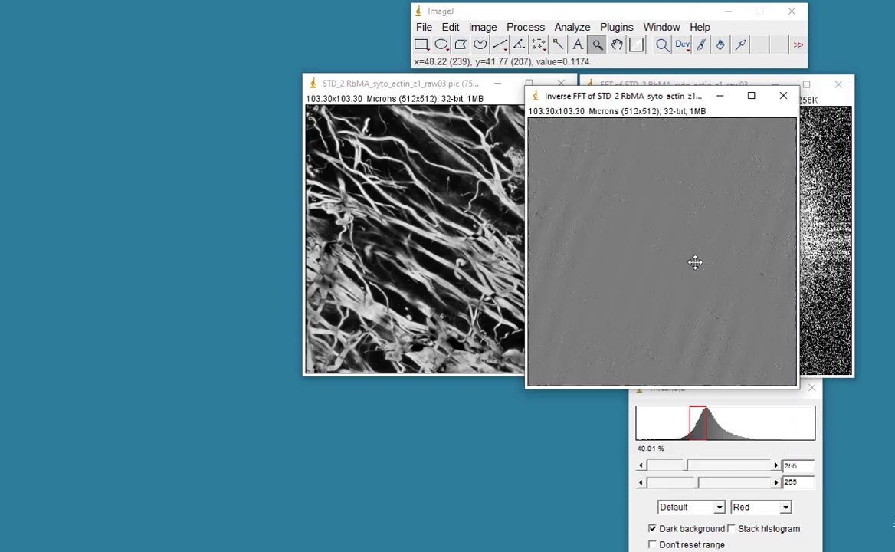
left_click_drag(650, 106, 461, 173)
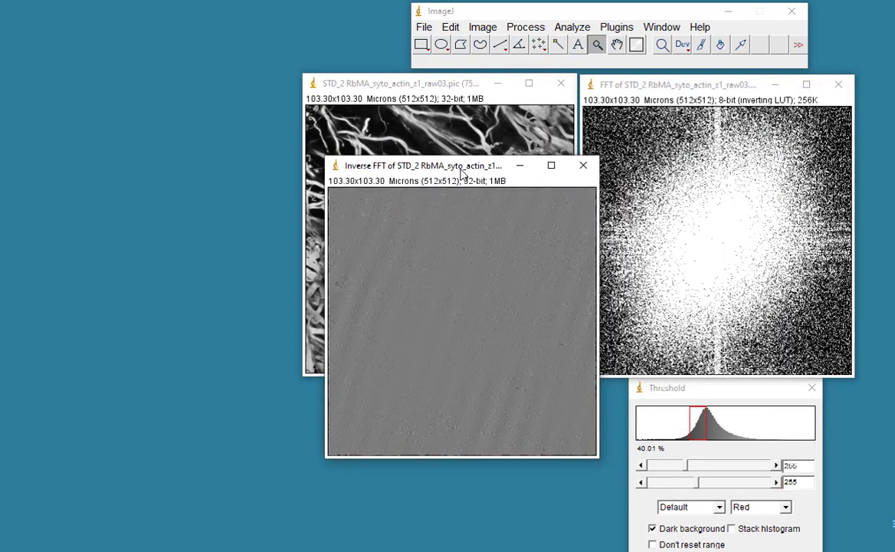
left_click(523, 28)
mouse_move(483, 27)
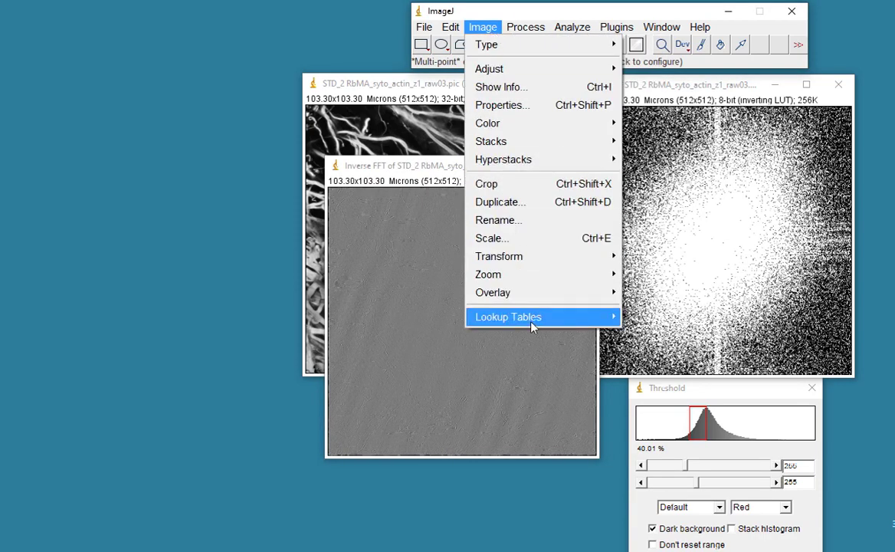
mouse_move(531, 317)
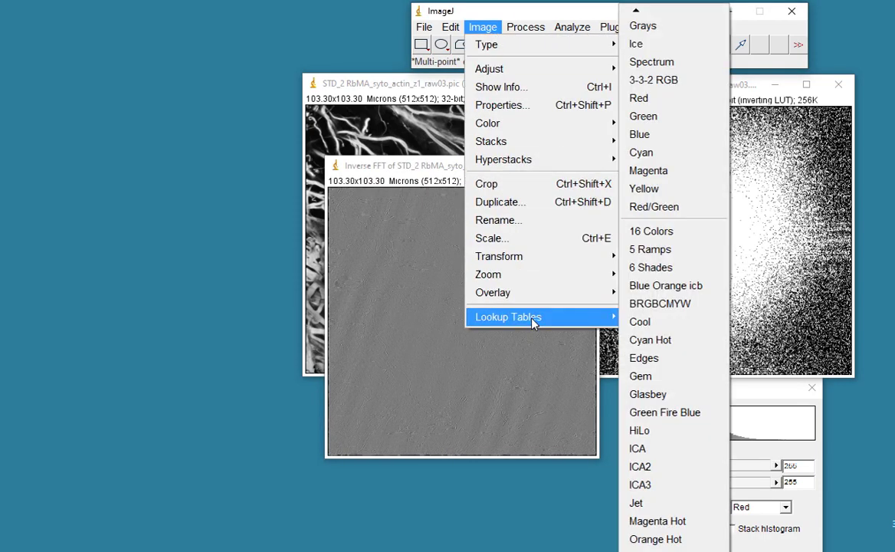
left_click(670, 471)
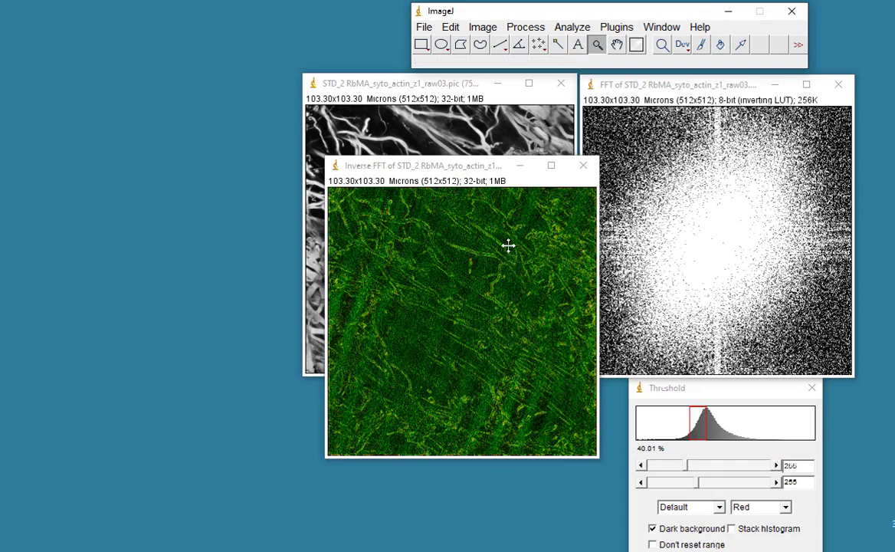
left_click_drag(461, 171, 676, 100)
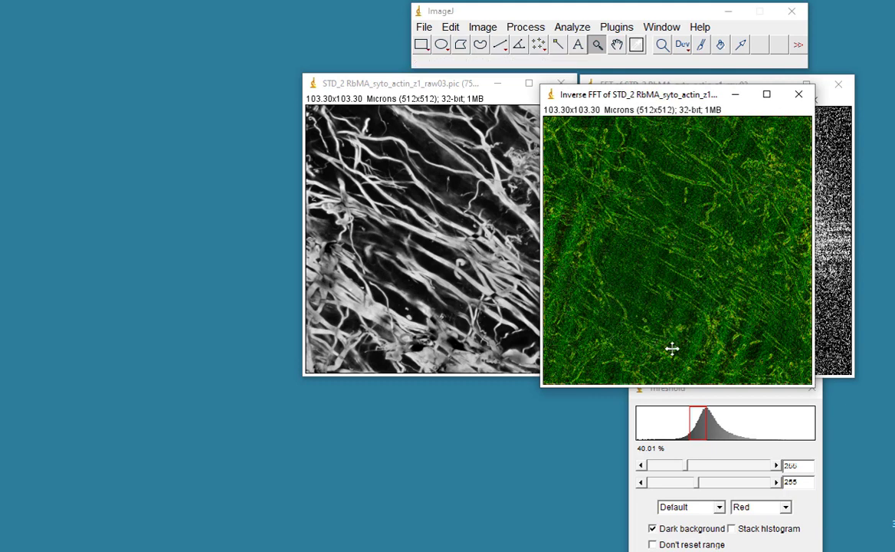
Close the old inverse FFT and spectrum windows and compute a fresh FFT of STD_2
left_click(800, 95)
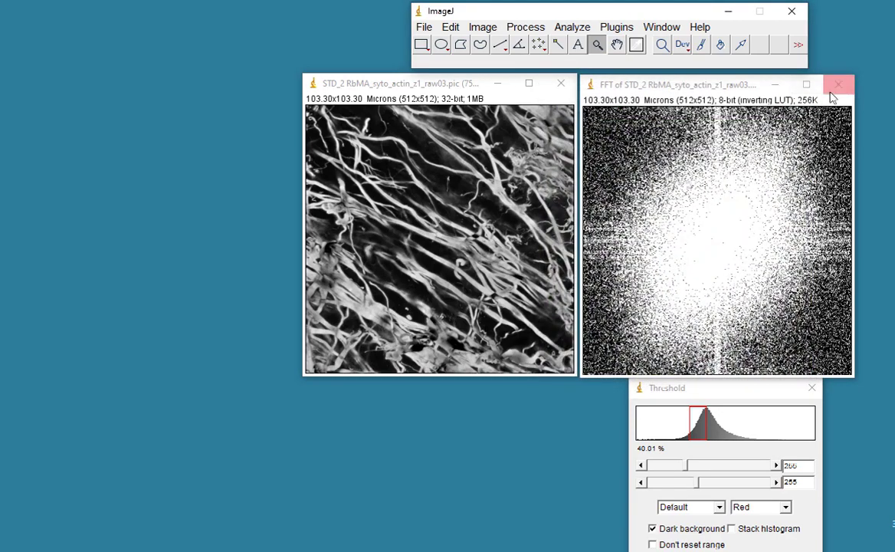
left_click(799, 85)
left_click(483, 27)
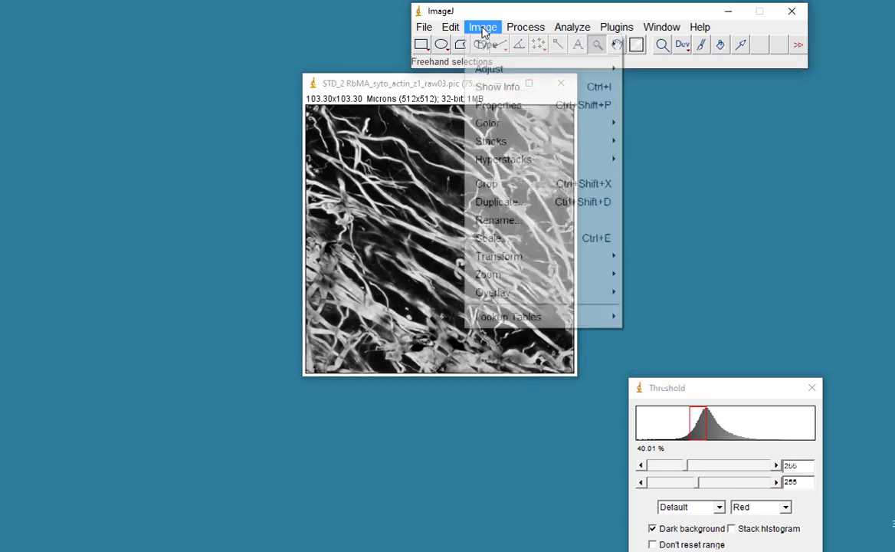
mouse_move(526, 27)
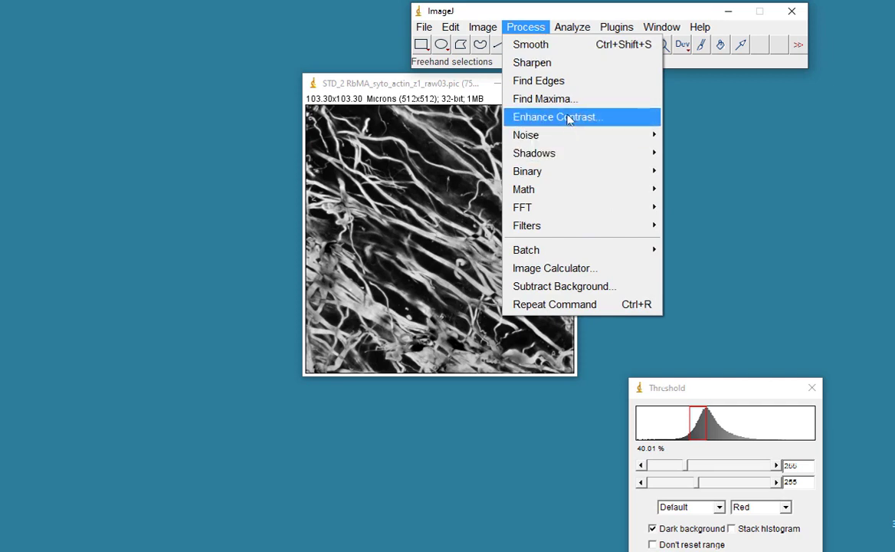
mouse_move(569, 213)
left_click(686, 207)
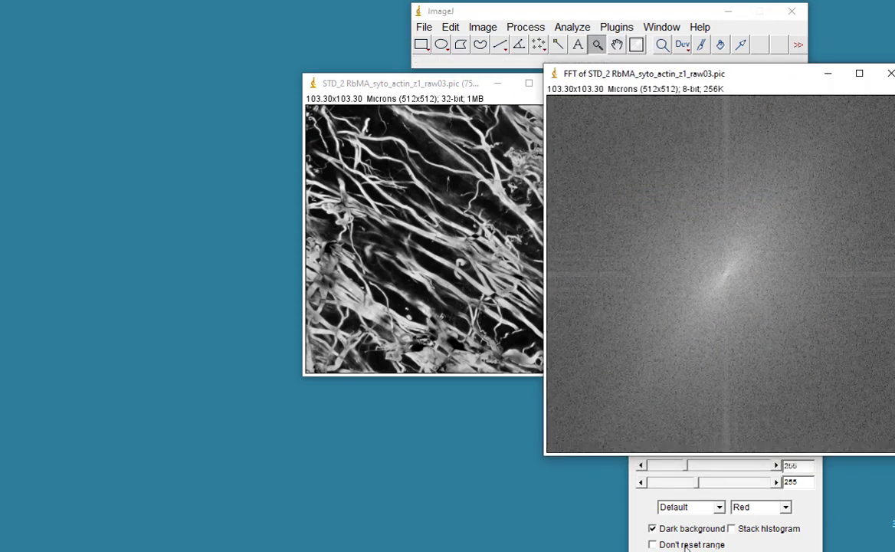
Threshold the new FFT spectrum to 10–91 by raising the lower slider
left_click(644, 502)
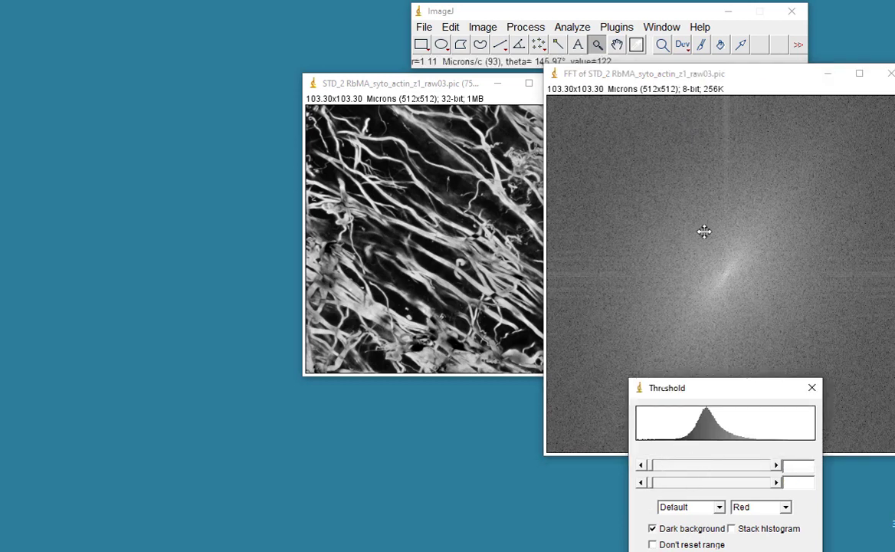
left_click(636, 74)
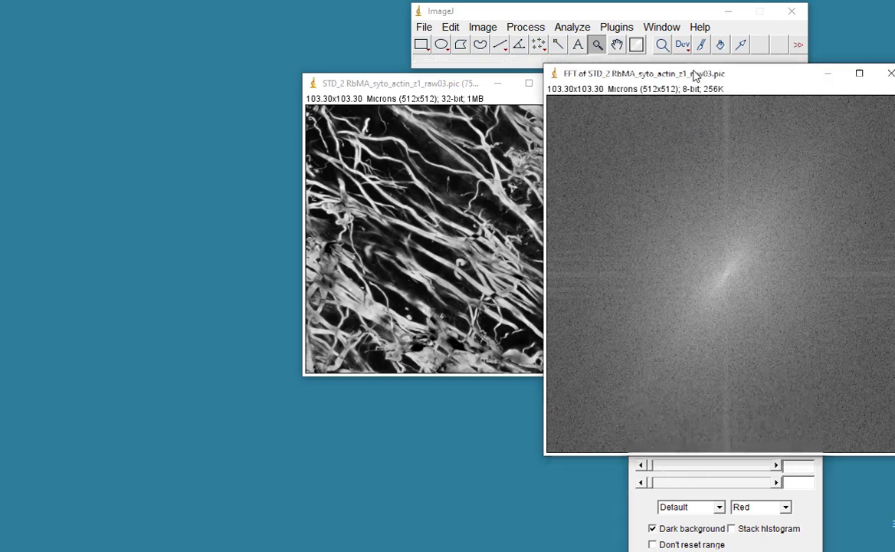
left_click(647, 518)
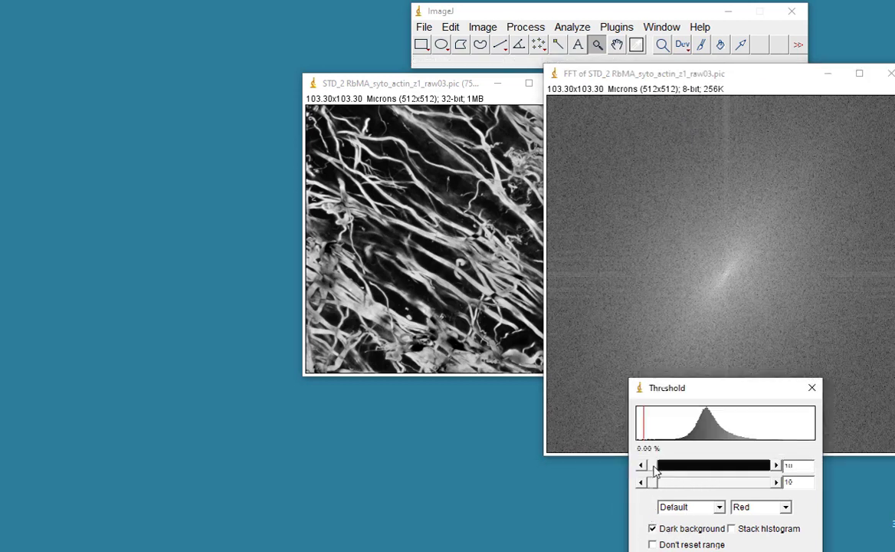
left_click_drag(660, 487, 691, 495)
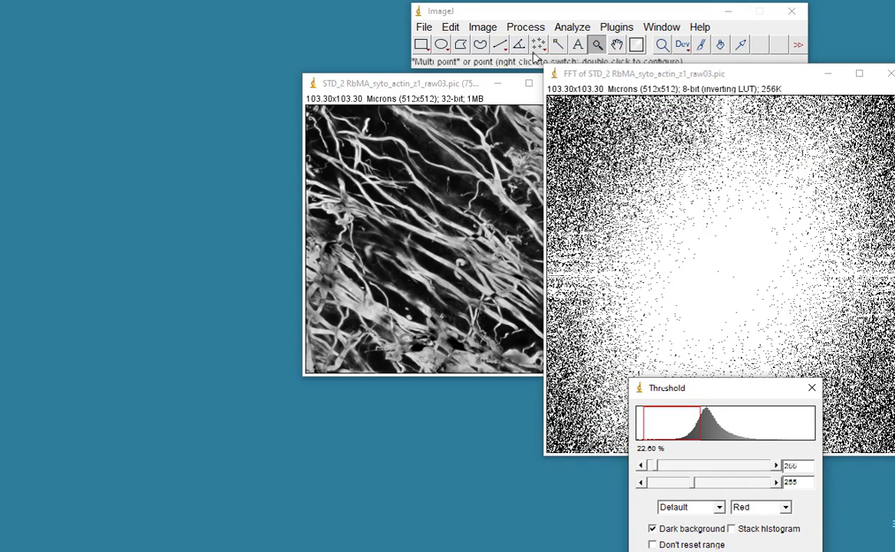
Run Inverse FFT on the masked spectrum and move the result to the left
left_click(483, 27)
mouse_move(526, 27)
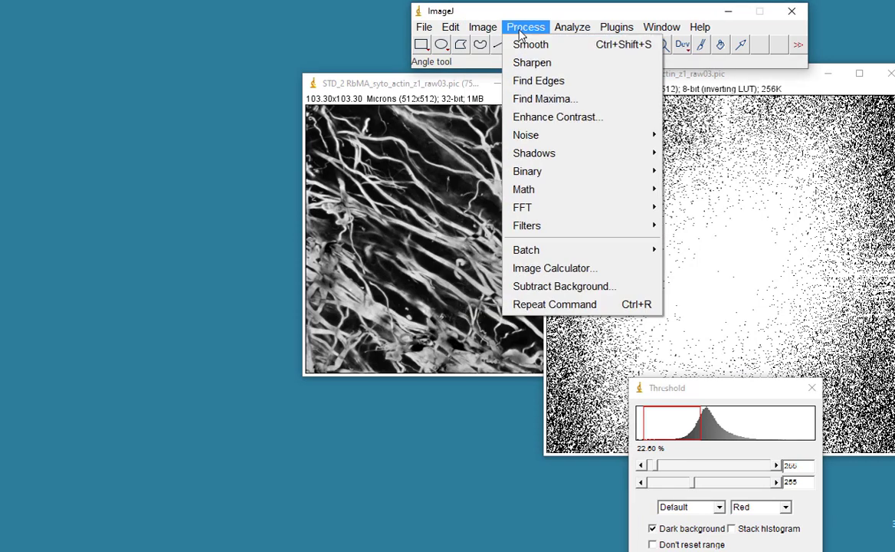
mouse_move(546, 207)
left_click(711, 233)
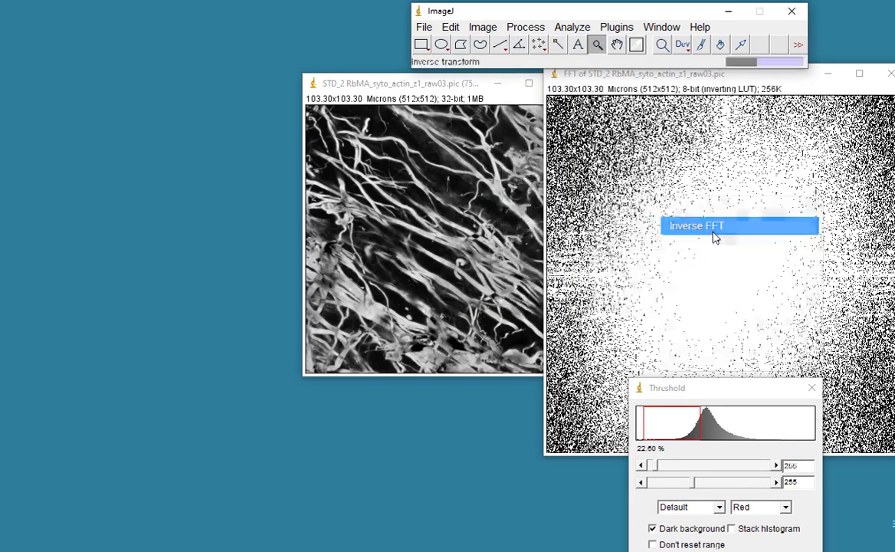
left_click_drag(740, 102, 507, 114)
Colour the inverse FFT with a green-yellow-red LUT, then shrink it and place it lower down
left_click(491, 28)
mouse_move(544, 324)
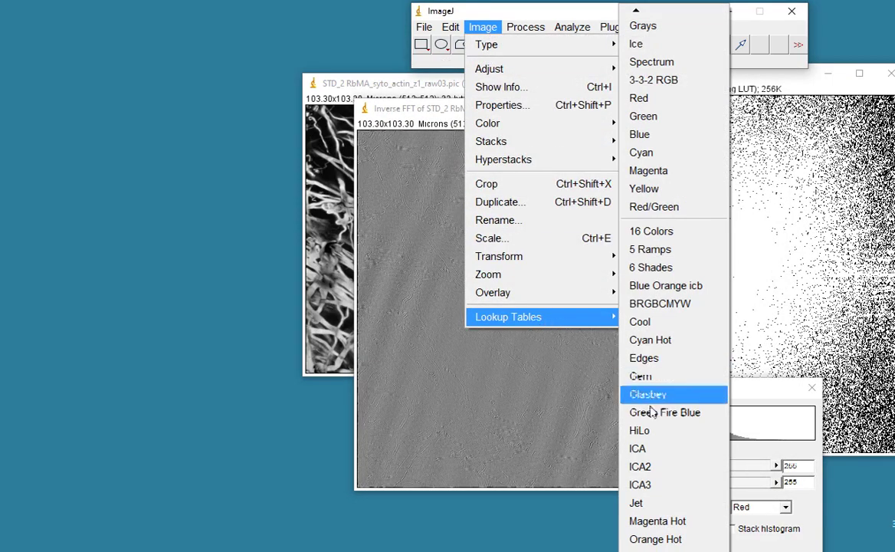
left_click(666, 460)
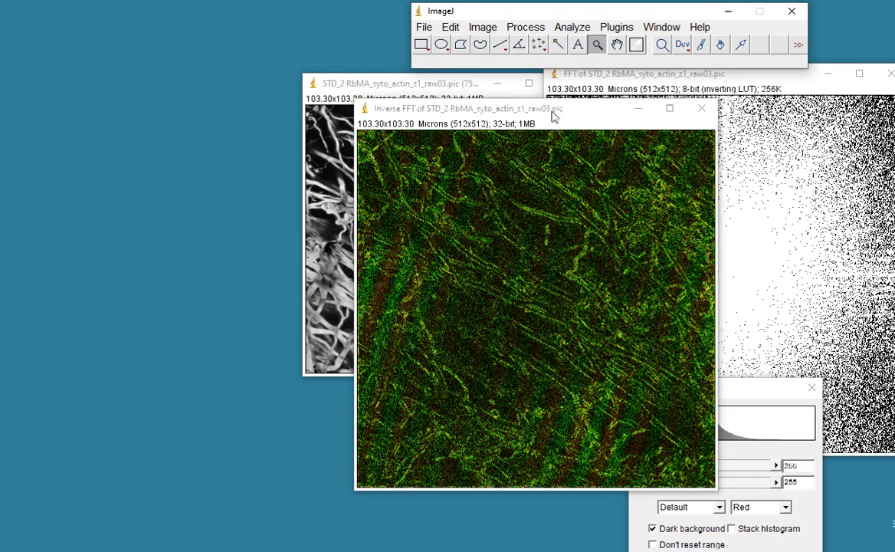
left_click_drag(553, 115, 699, 91)
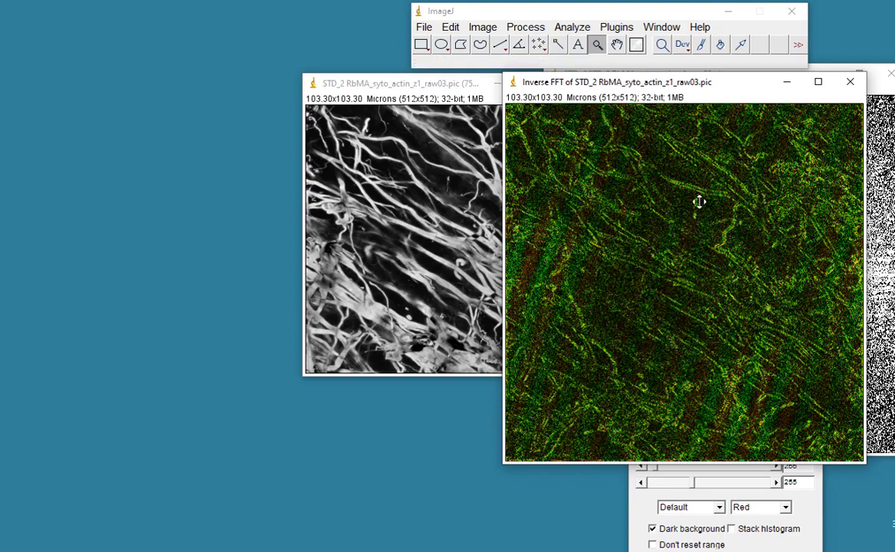
left_click_drag(664, 88, 532, 128)
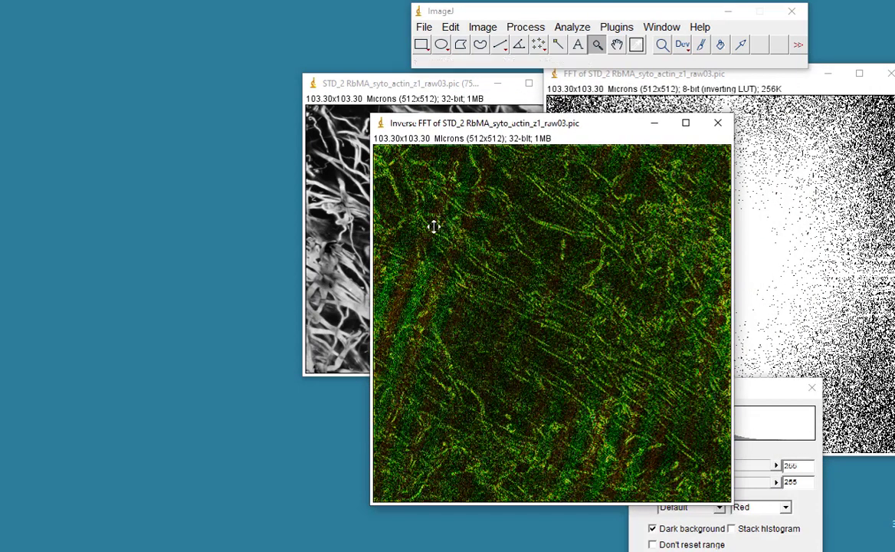
right_click(560, 264)
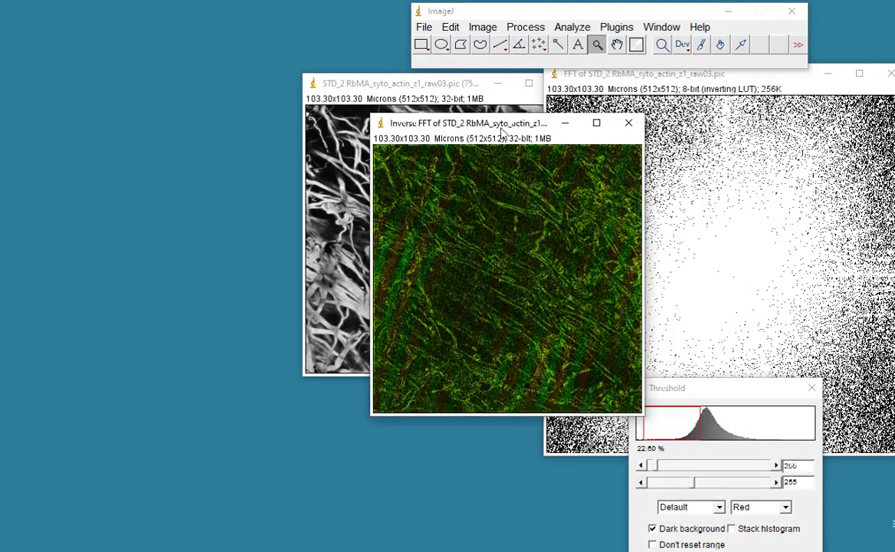
left_click_drag(459, 119, 427, 264)
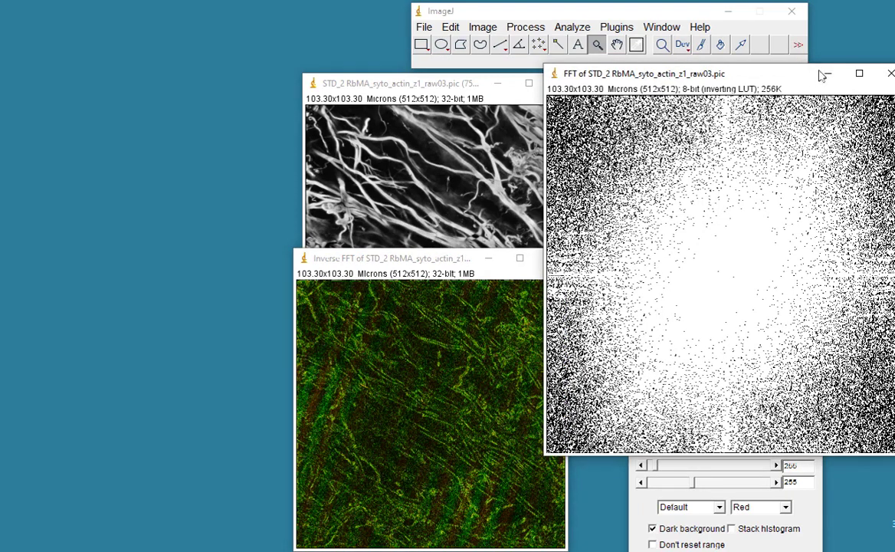
Close the old FFT mask and stack zoomed-out STD_2 above the inverse FFT image
left_click(891, 73)
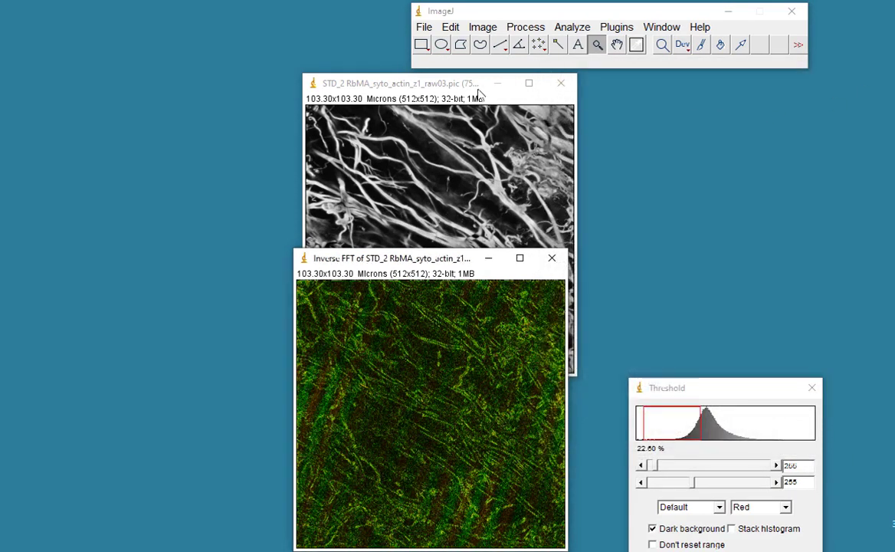
right_click(452, 140)
right_click(452, 314)
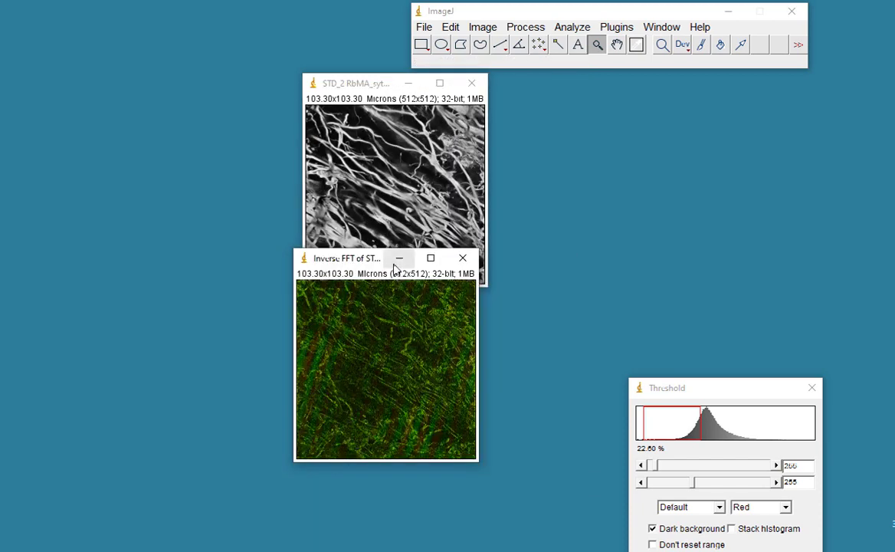
left_click_drag(383, 84, 463, 78)
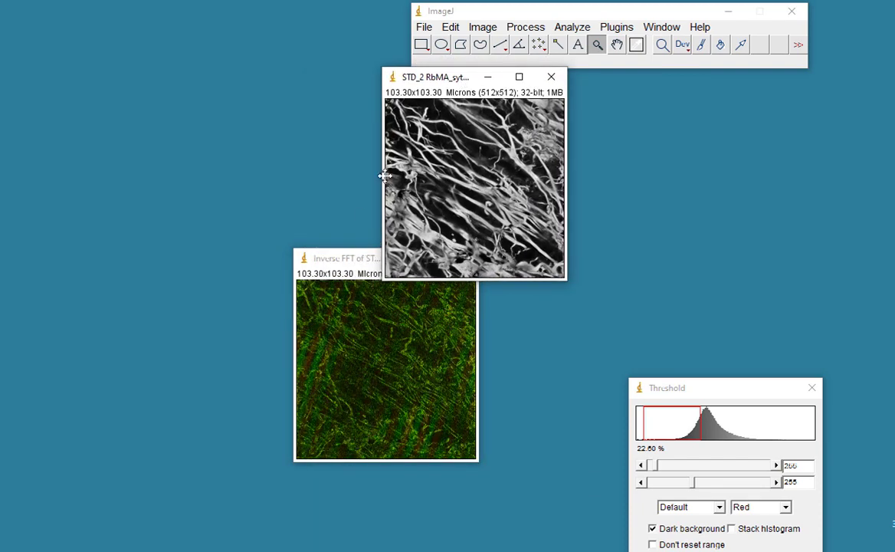
left_click_drag(358, 258, 450, 300)
left_click(446, 77)
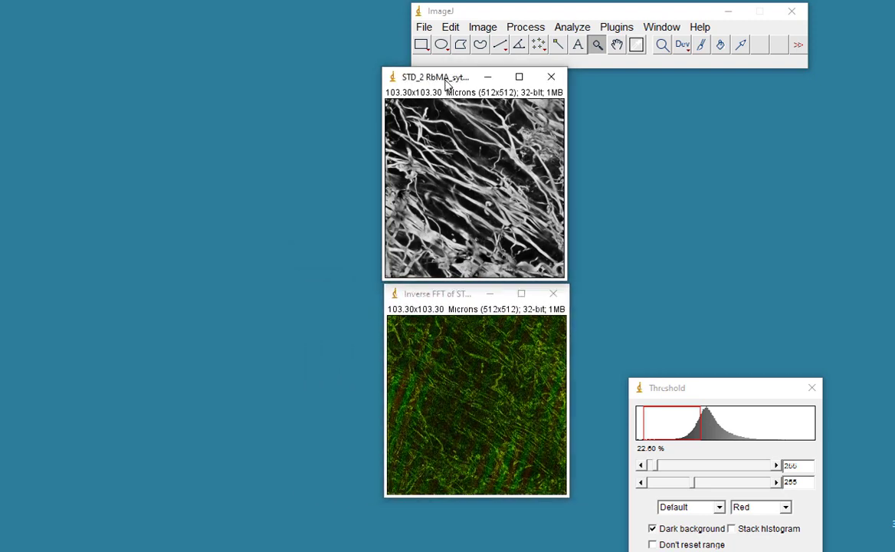
Compute a new FFT of STD_2 and zoom the spectrum to its centre
left_click(484, 27)
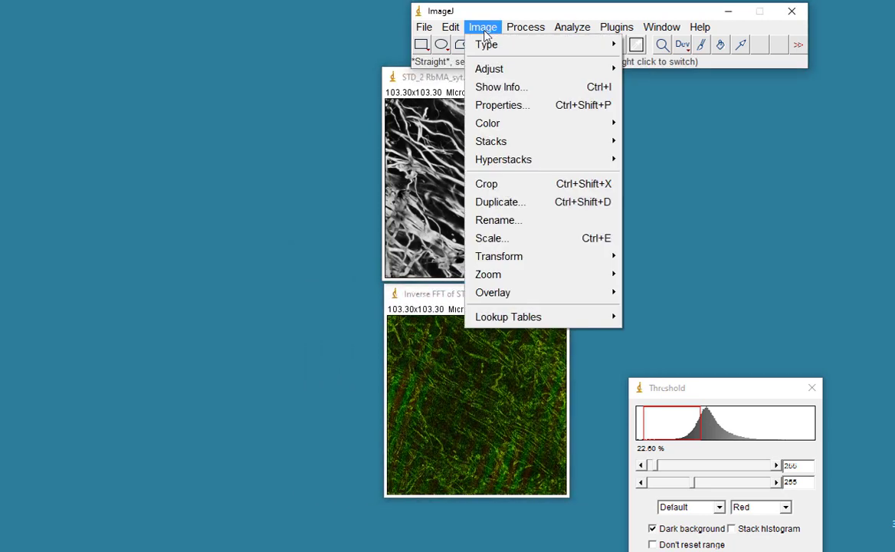
mouse_move(526, 27)
mouse_move(549, 213)
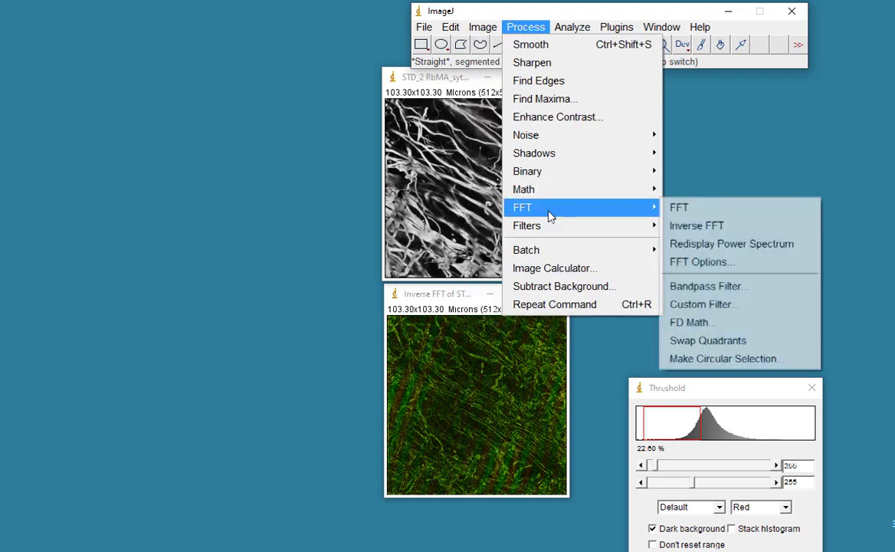
left_click(696, 216)
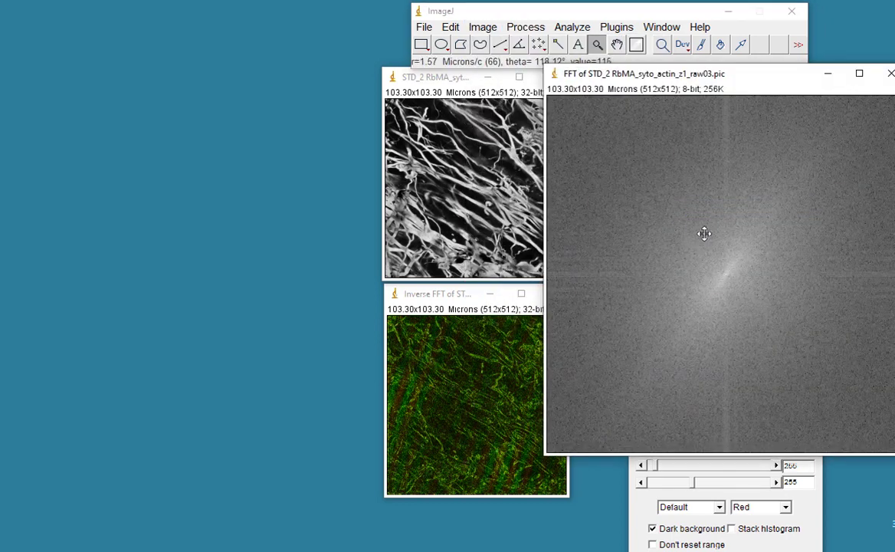
right_click(704, 231)
right_click(705, 219)
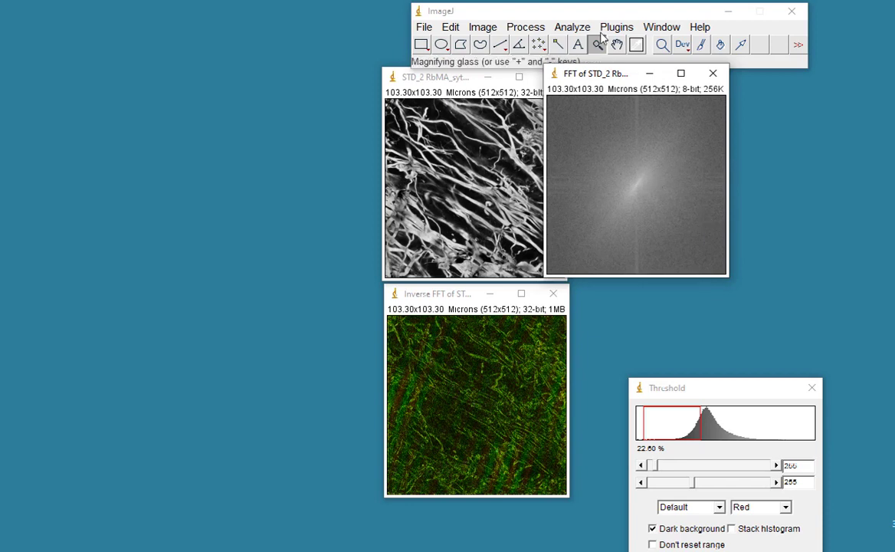
left_click(636, 184)
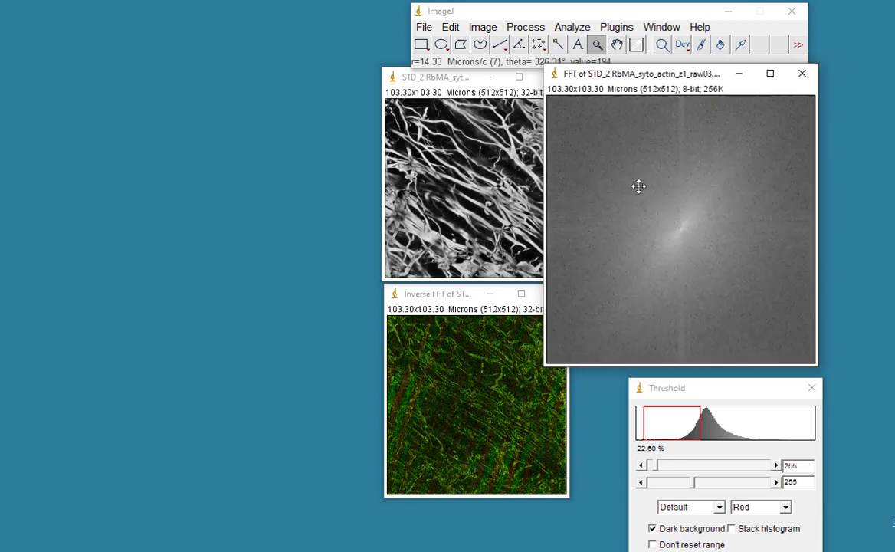
Magnify the spectrum centre to 800% and place the Threshold dialog beside it
left_click(692, 234)
left_click(742, 271)
left_click(730, 280)
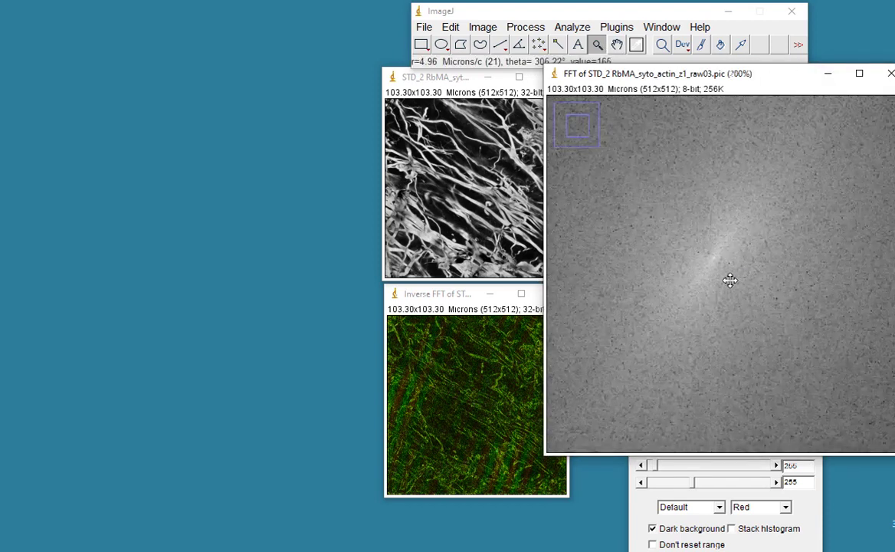
left_click(710, 260)
left_click(720, 266)
left_click(733, 278)
left_click(730, 276)
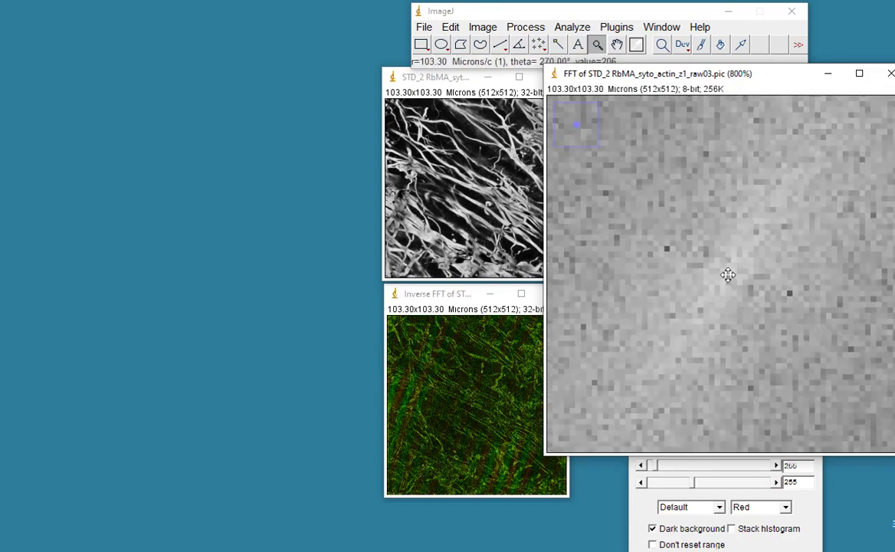
left_click(809, 503)
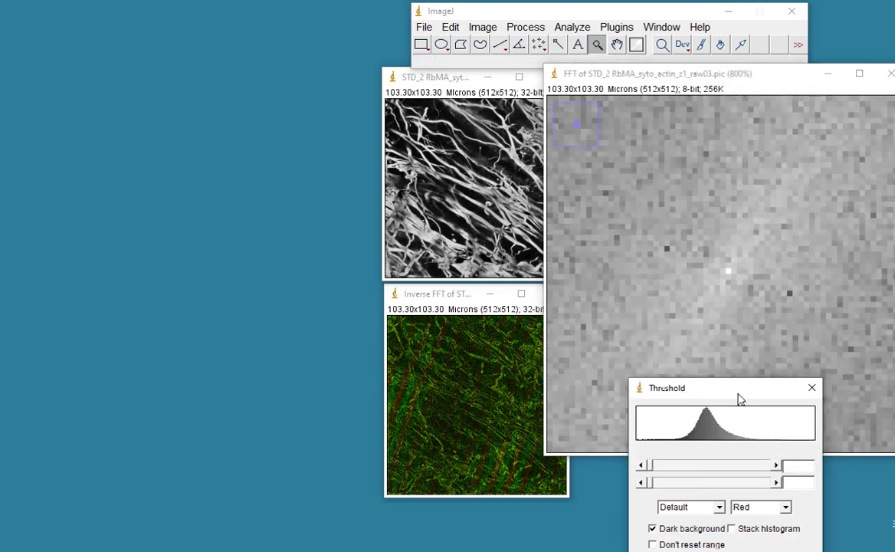
left_click_drag(741, 393, 446, 246)
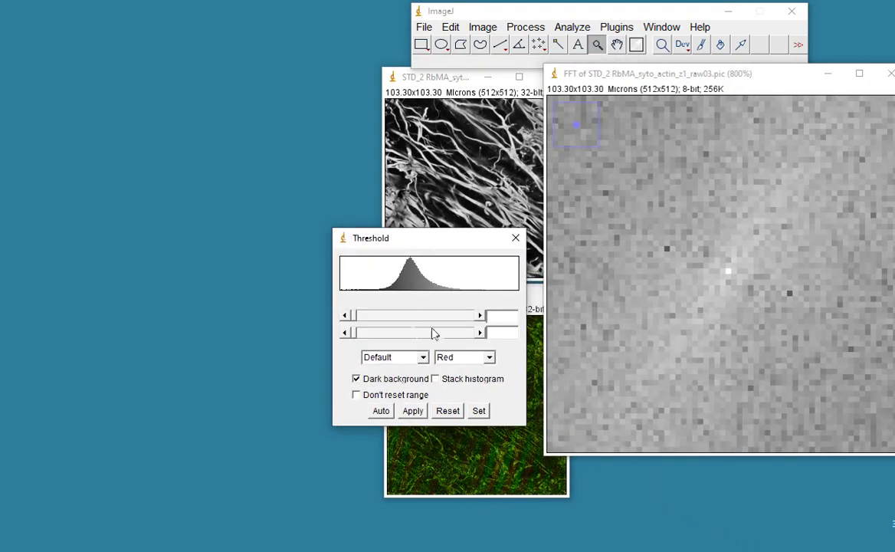
Threshold the spectrum at 202–255, apply it as a binary mask, and zoom back out
left_click_drag(356, 336, 485, 344)
left_click_drag(355, 320, 479, 331)
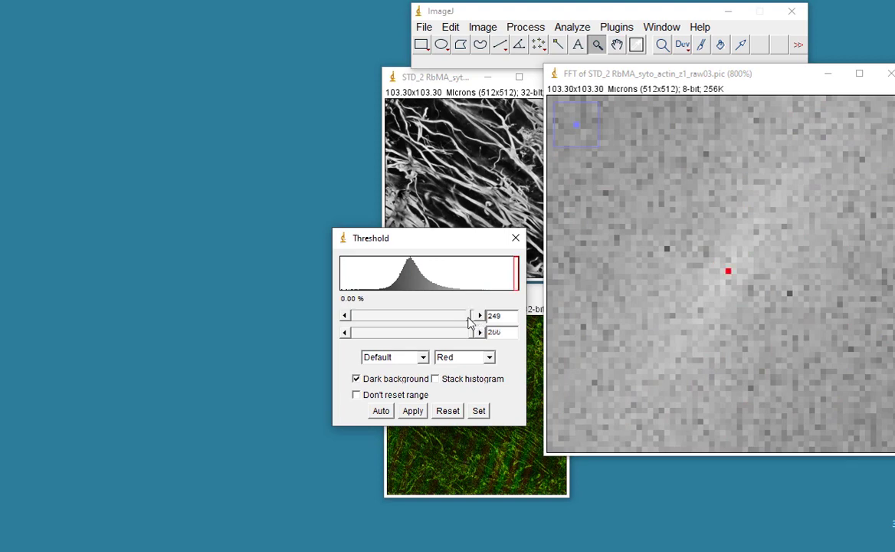
left_click_drag(469, 322, 450, 322)
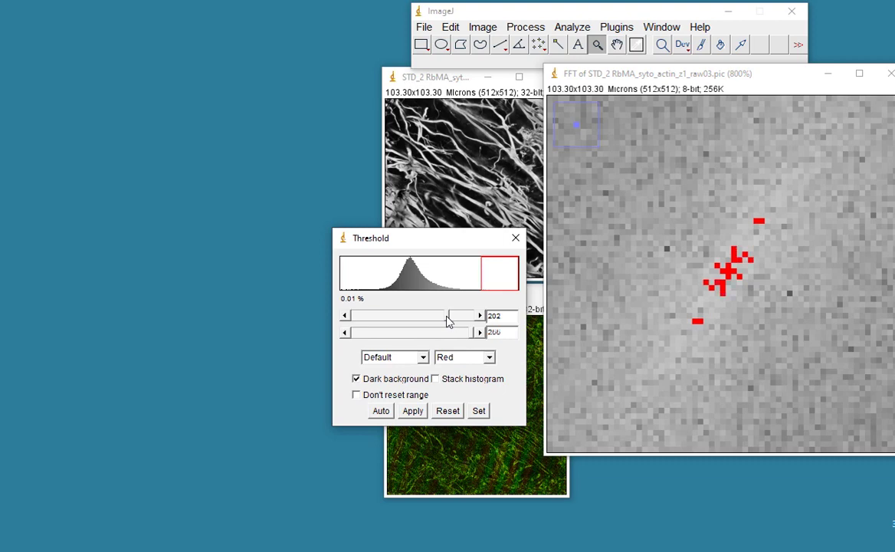
left_click(414, 412)
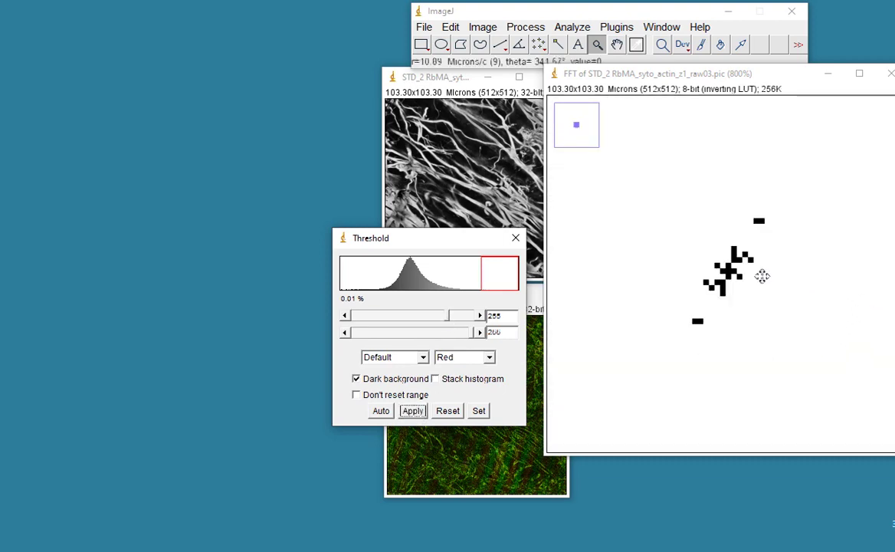
right_click(737, 253)
right_click(736, 253)
right_click(737, 254)
right_click(737, 254)
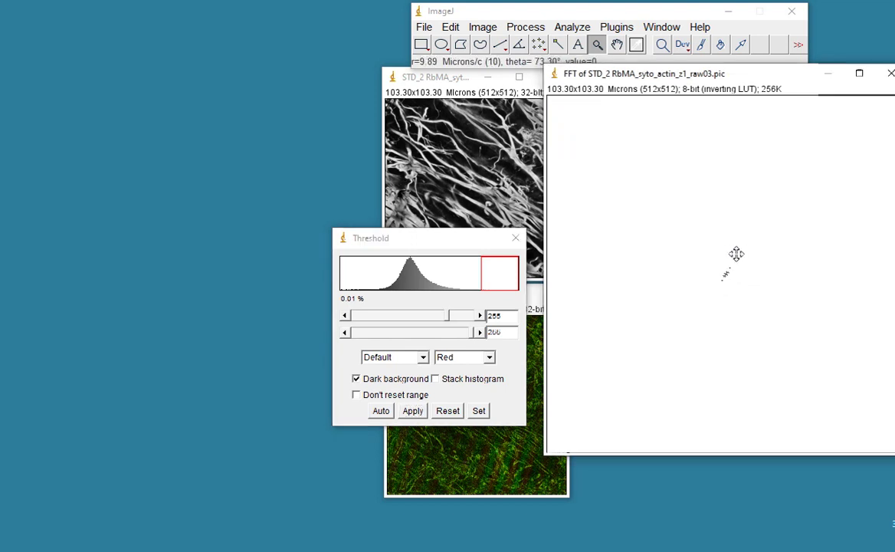
right_click(737, 253)
Move the Threshold dialog aside and run Inverse FFT on the 202 mask
right_click(737, 254)
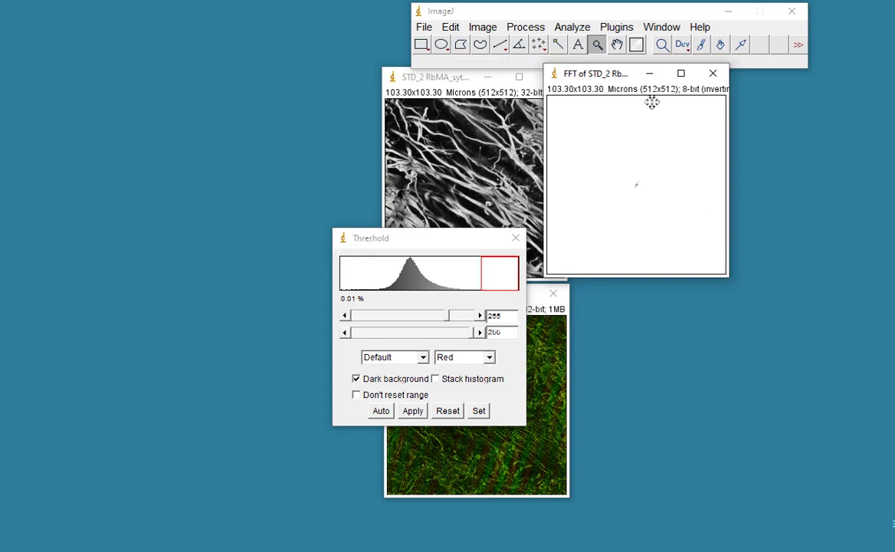
left_click_drag(609, 79, 638, 98)
left_click_drag(417, 244, 823, 305)
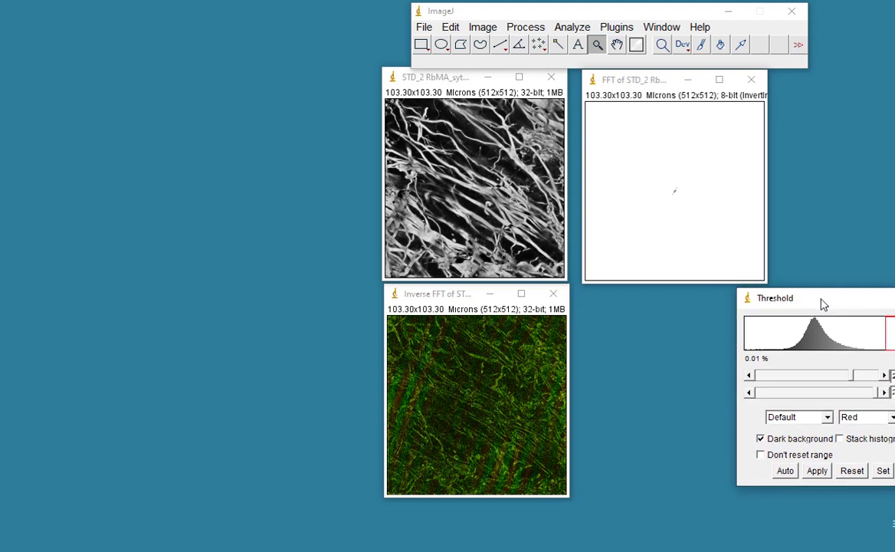
left_click(630, 82)
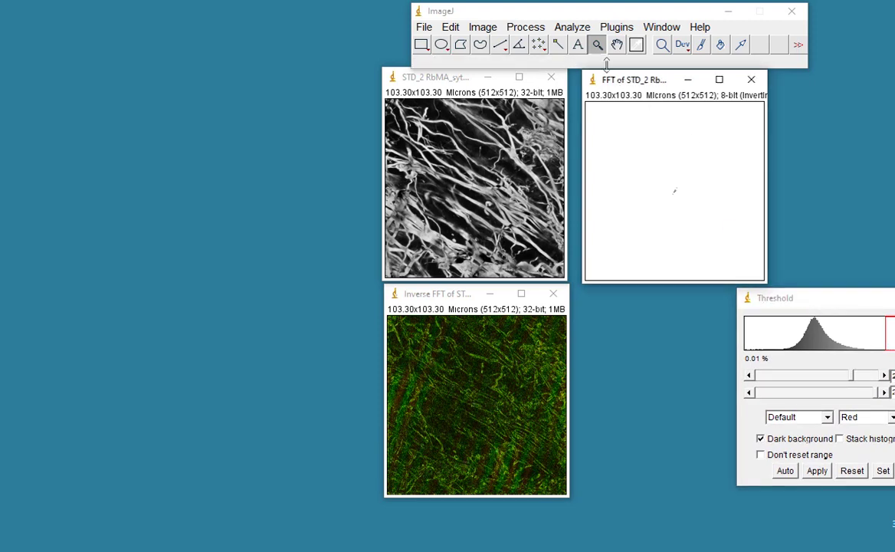
left_click(483, 27)
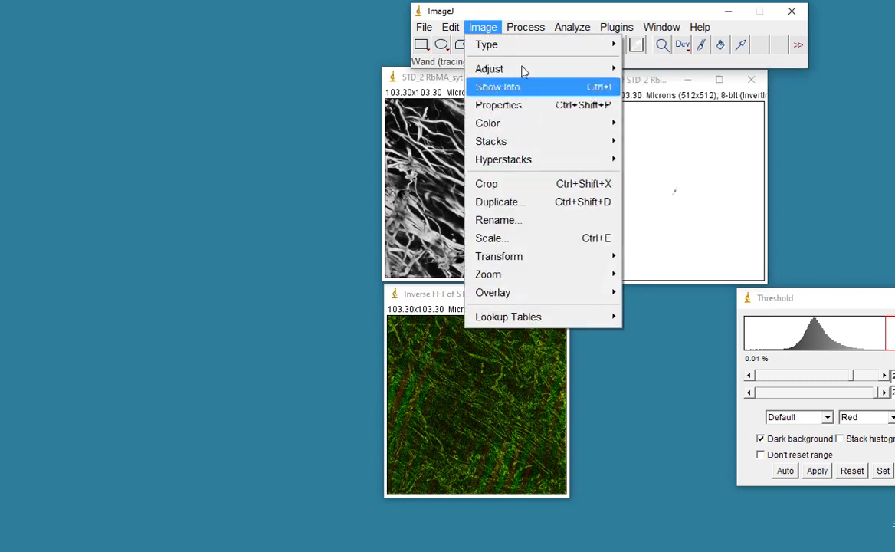
mouse_move(526, 27)
mouse_move(573, 207)
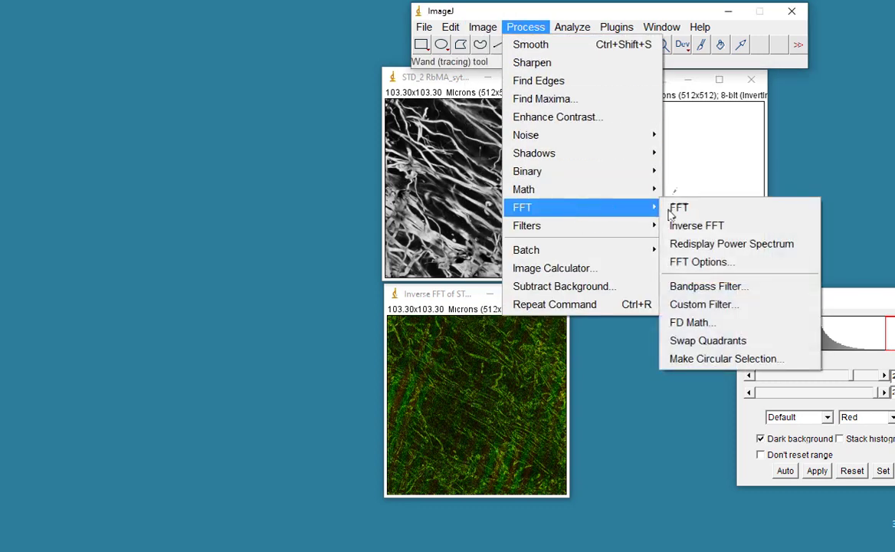
left_click(714, 227)
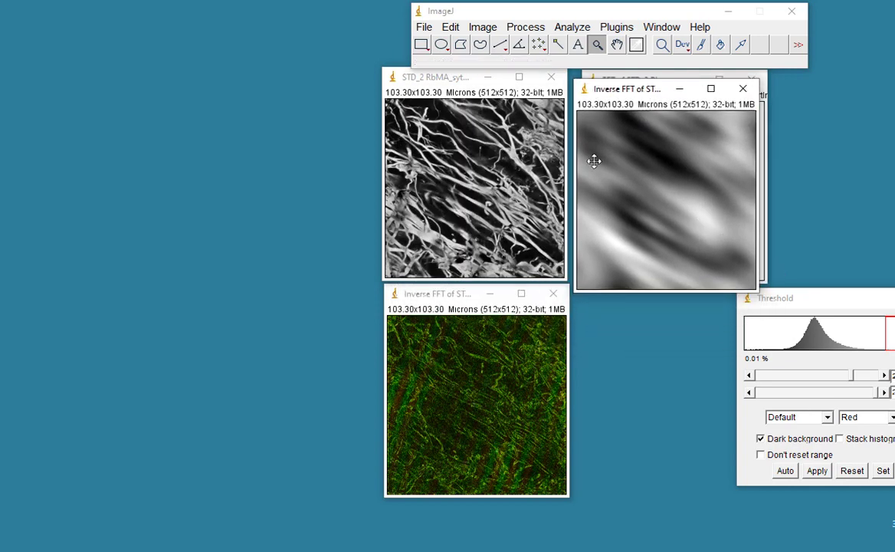
Enlarge STD_2 to full size and draw a diagonal straight line across it
left_click(484, 178)
left_click(488, 180)
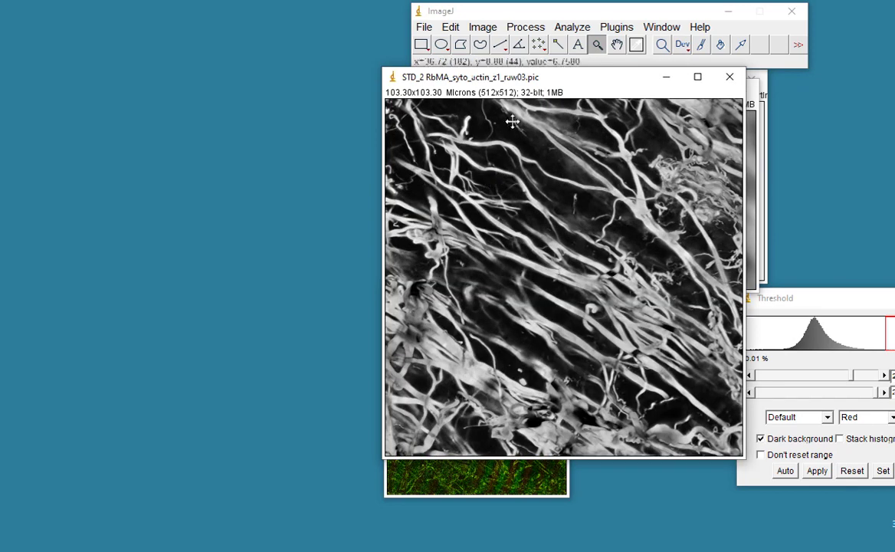
left_click_drag(541, 79, 553, 83)
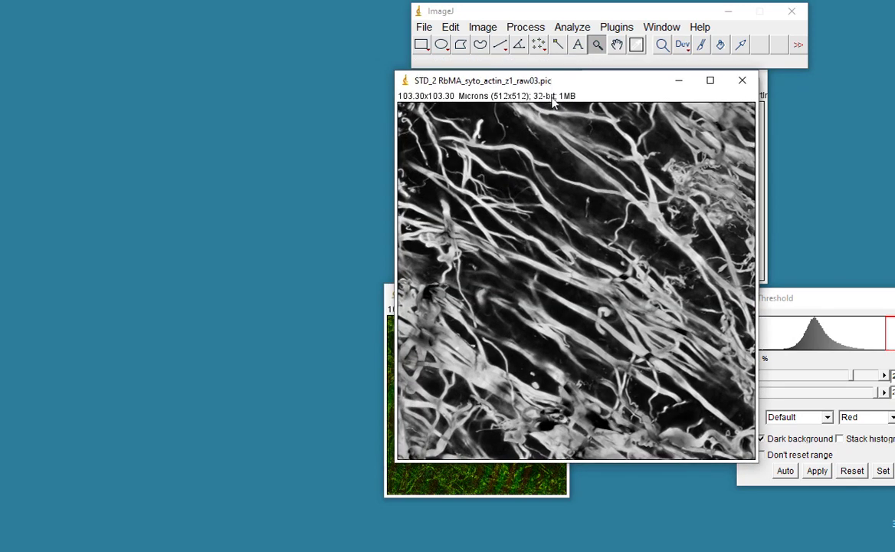
left_click(499, 45)
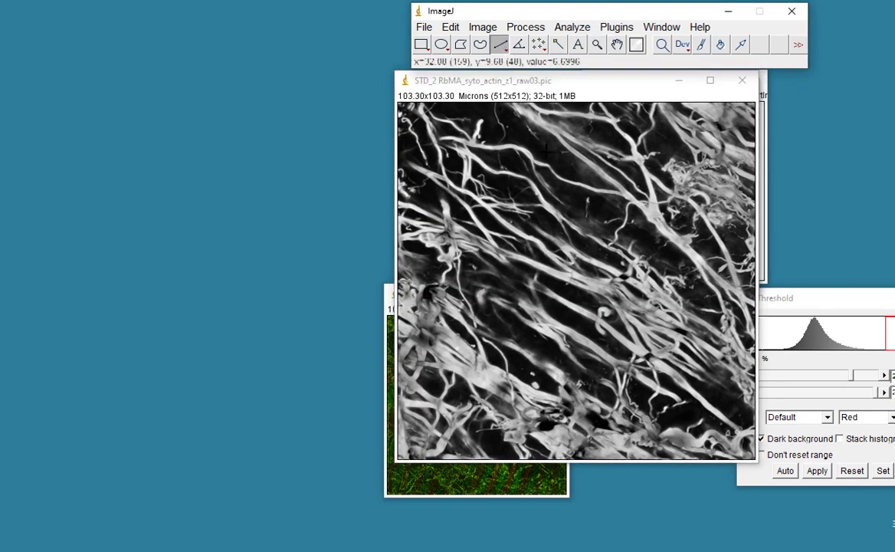
left_click_drag(703, 113, 427, 439)
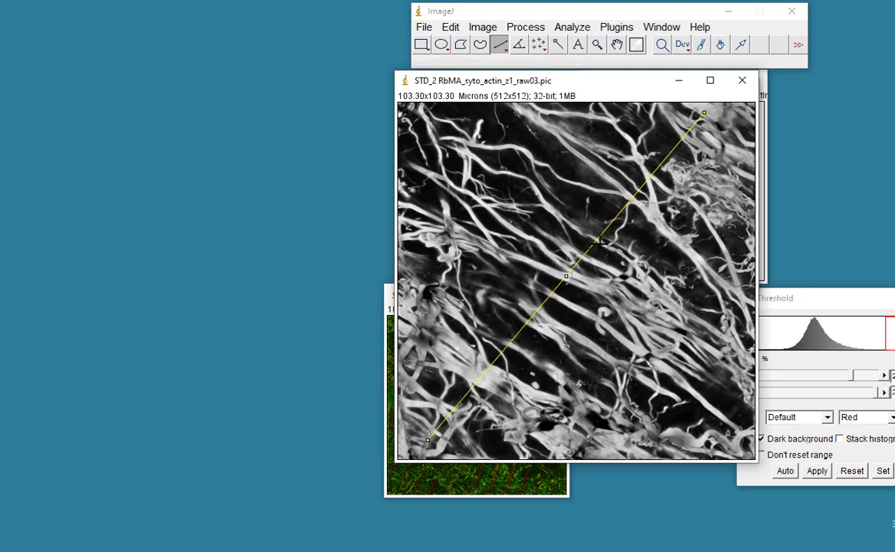
Plot the gray-value profile along the line, then widen and reposition the plot window
left_click(574, 28)
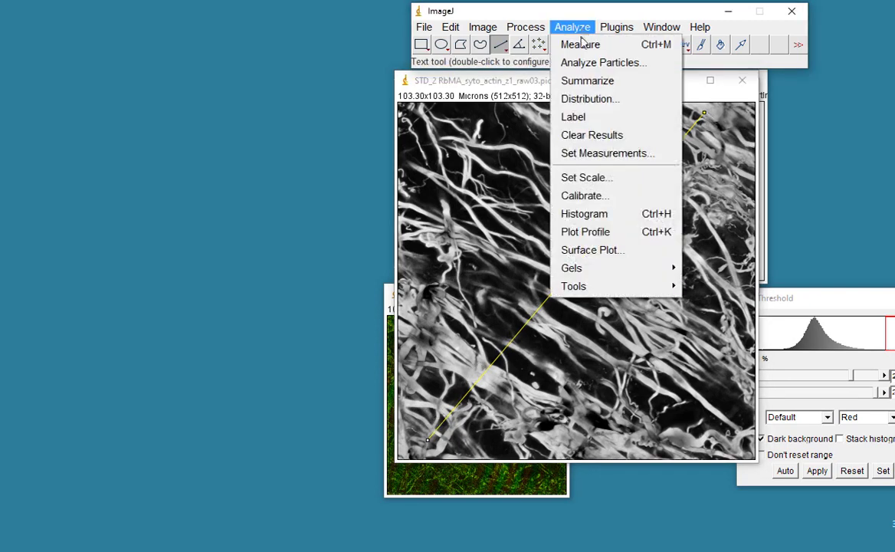
left_click(592, 231)
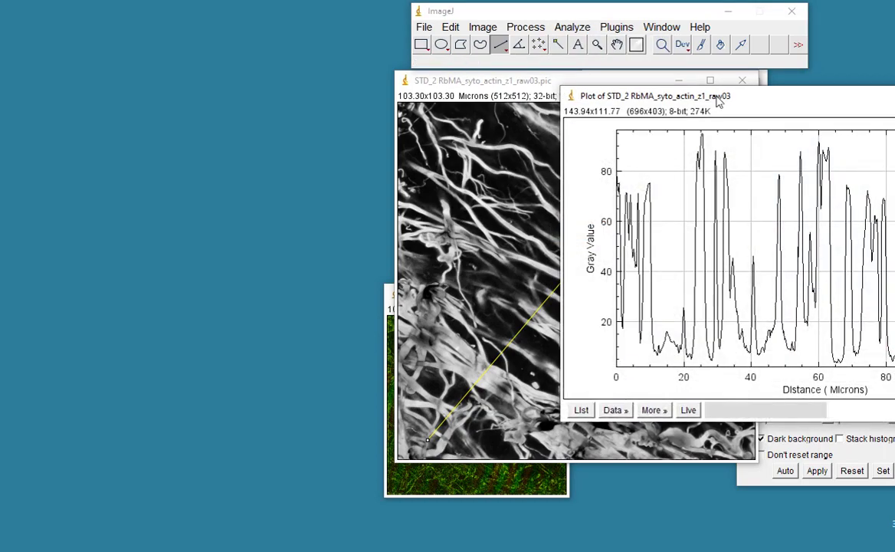
left_click_drag(719, 101, 400, 101)
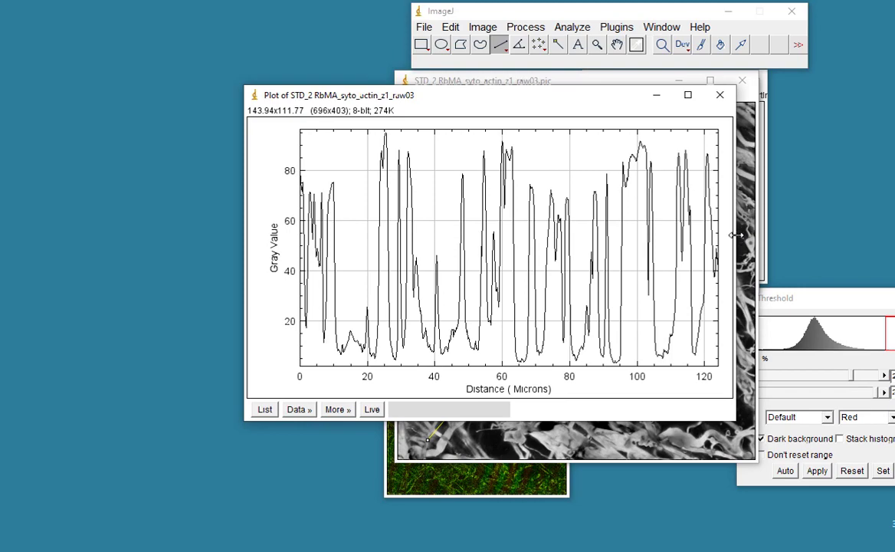
left_click_drag(734, 235, 842, 236)
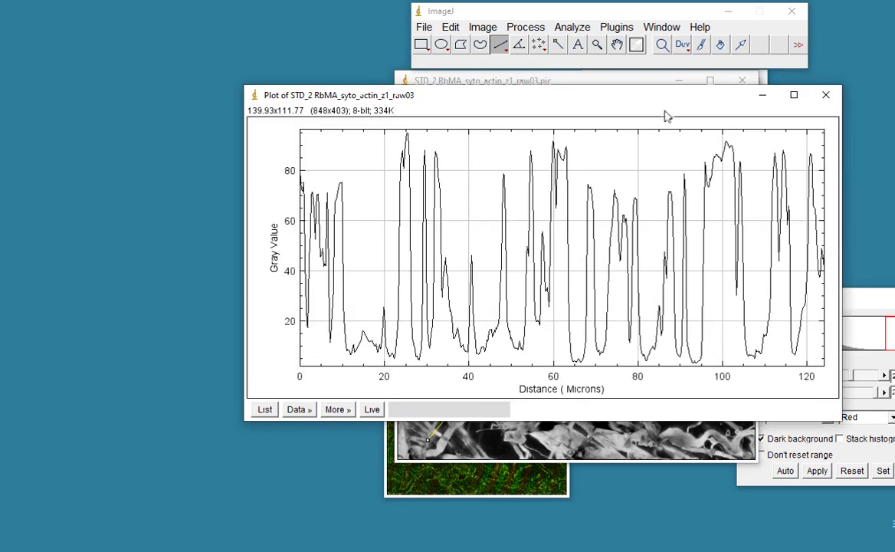
left_click_drag(663, 113, 669, 249)
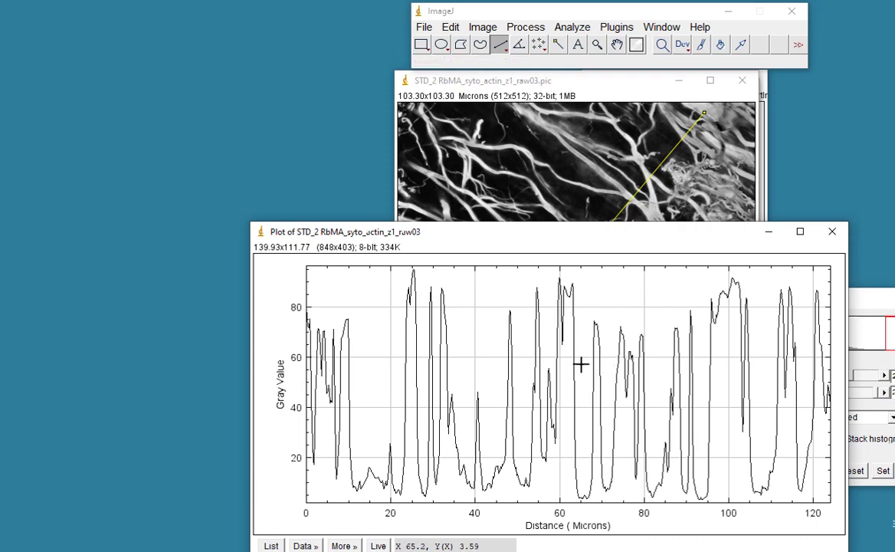
mouse_move(618, 236)
left_mouse_down()
mouse_move(620, 335)
mouse_move(606, 222)
left_mouse_up()
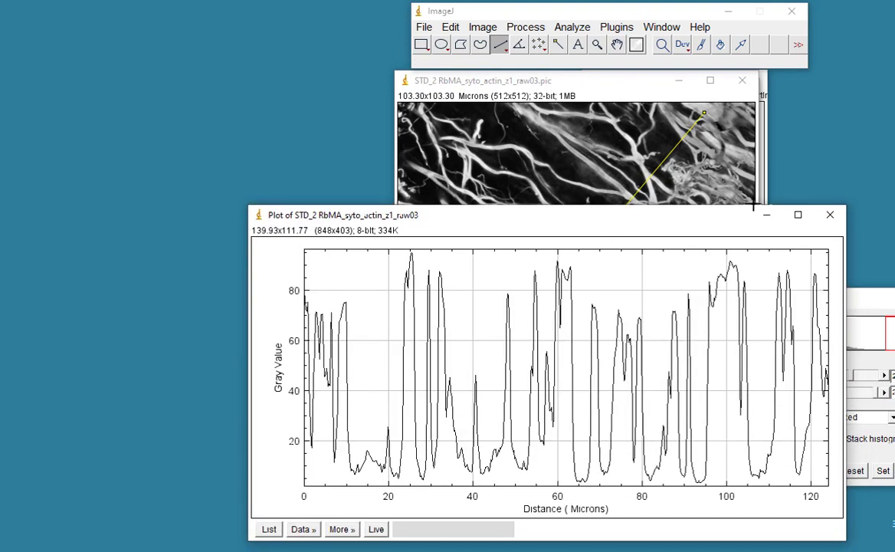
Close the profile plot and clear the line selection from the fiber image
left_click(830, 214)
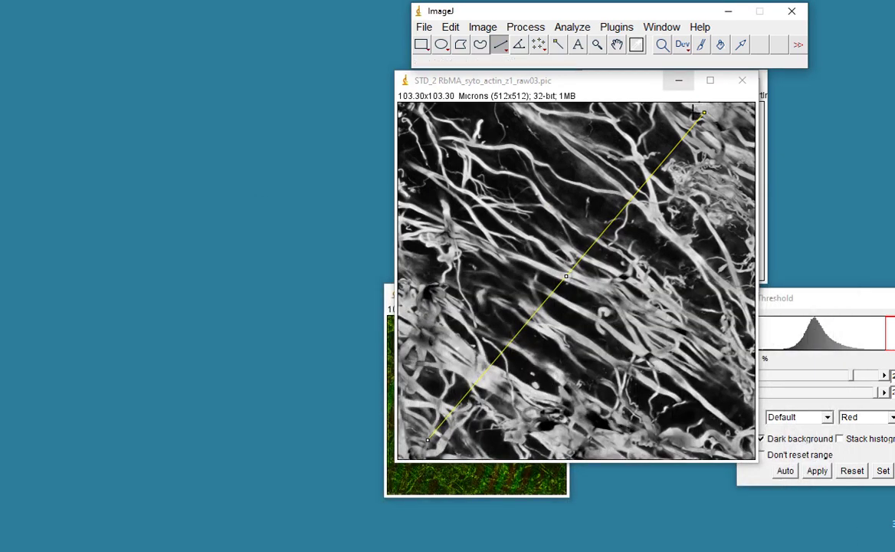
left_click(645, 130)
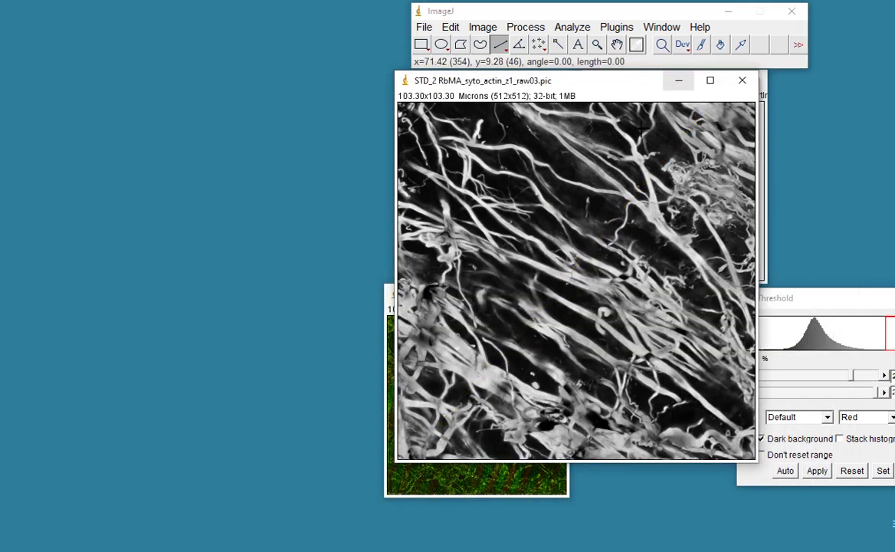
left_click(621, 31)
mouse_move(584, 32)
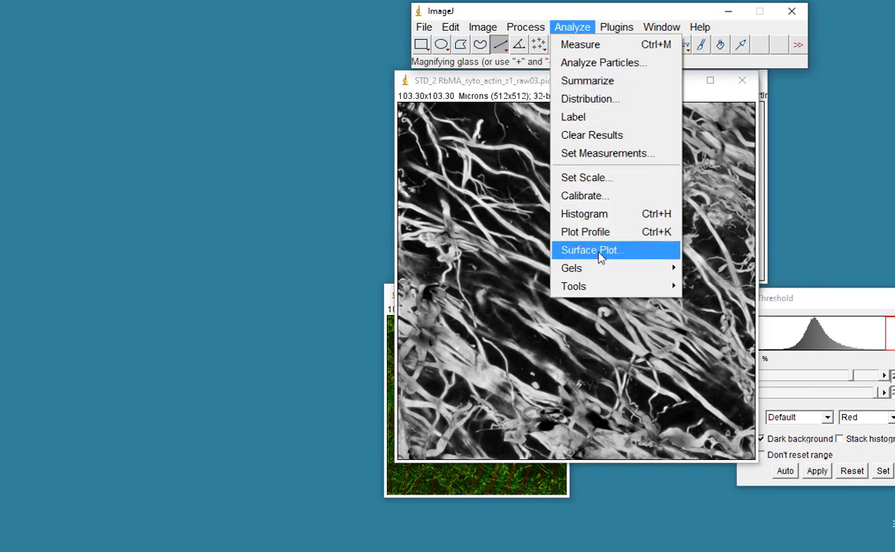
left_click(443, 77)
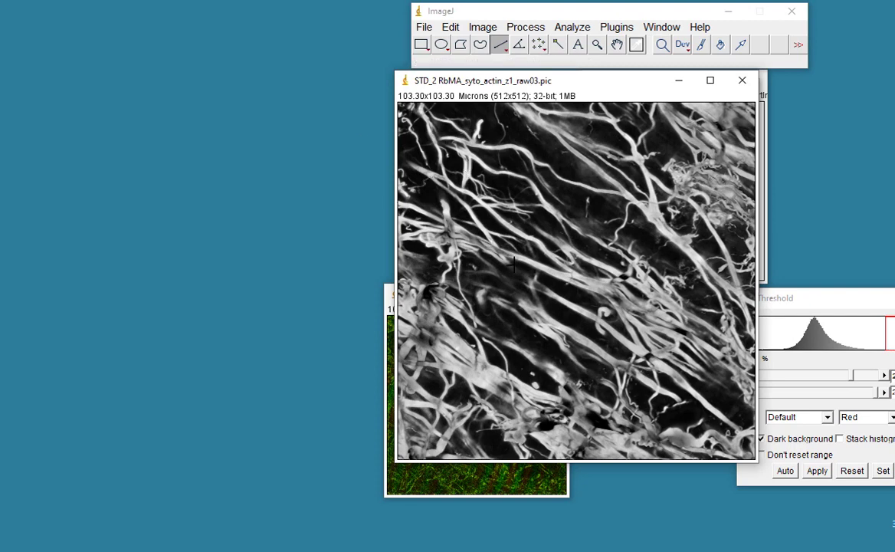
Create a 3D surface plot of STD_2, compare it with the image, then close it
left_click(624, 29)
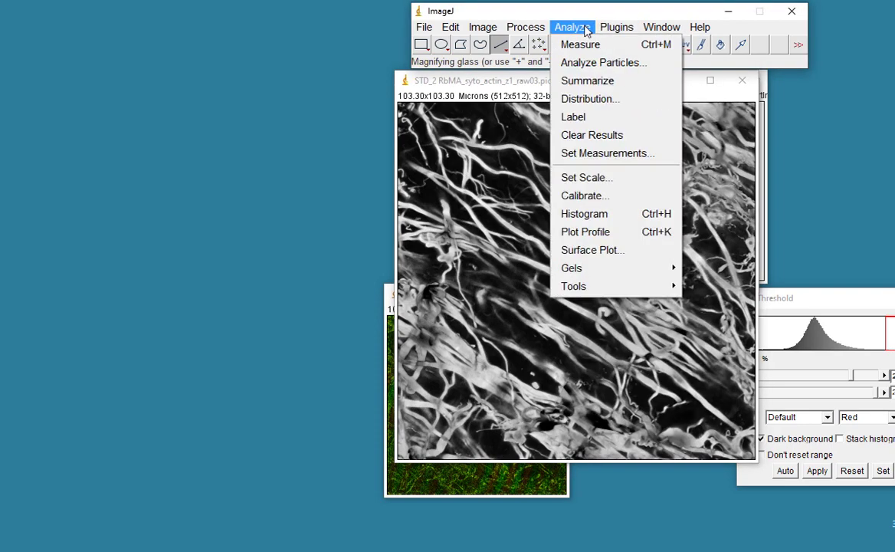
left_click(577, 250)
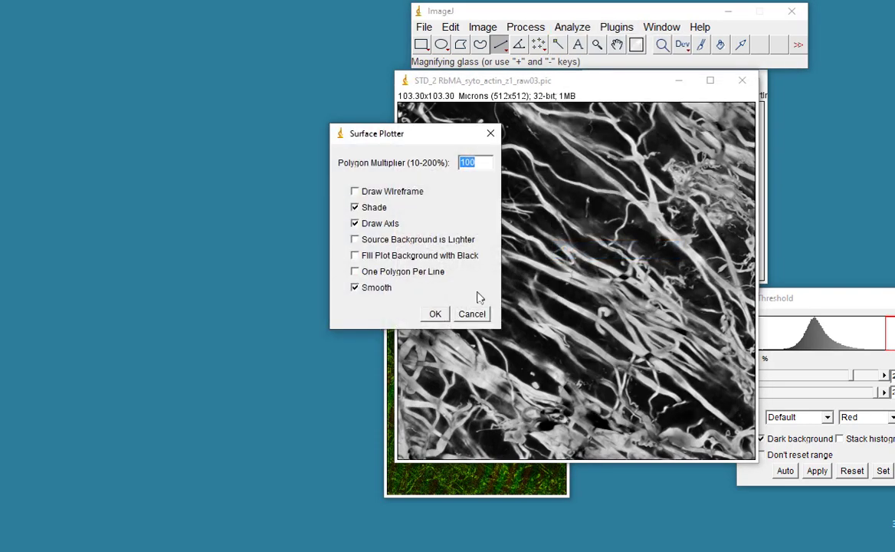
left_click(434, 313)
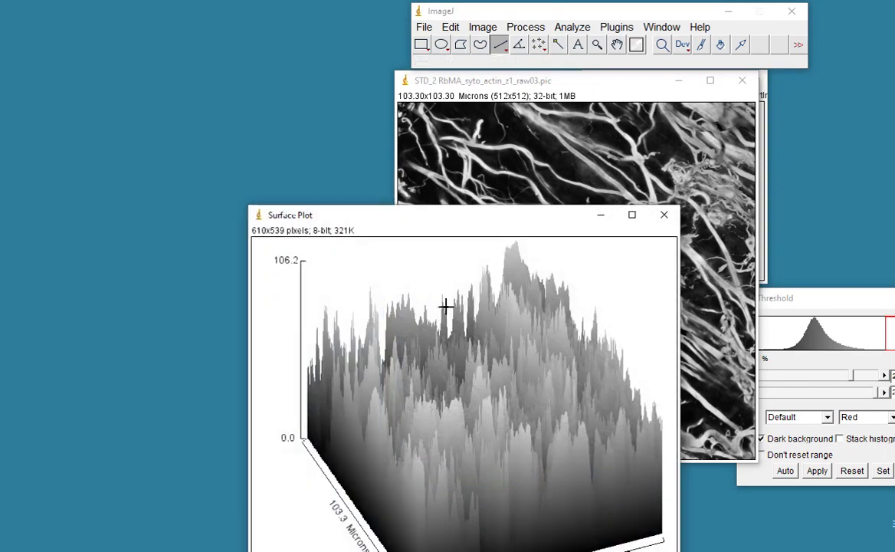
left_click(614, 95)
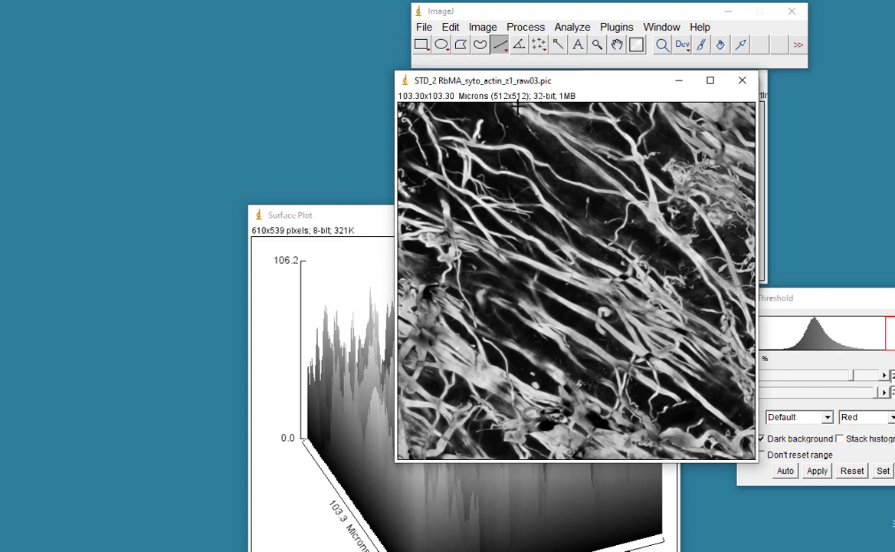
left_click(347, 227)
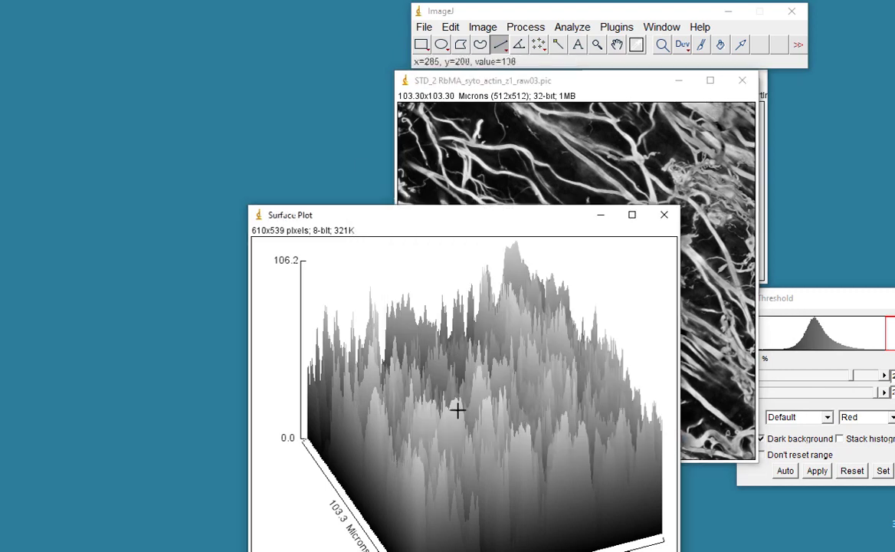
left_click(664, 215)
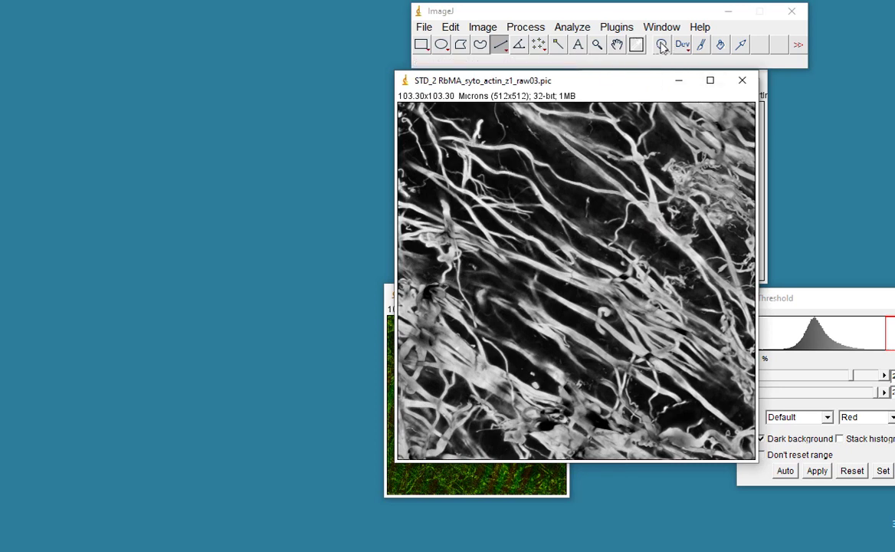
left_click(597, 44)
Draw a diagonal line across the blurred Inverse FFT and plot its profile (about 9–26 gray values)
right_click(591, 156)
right_click(587, 163)
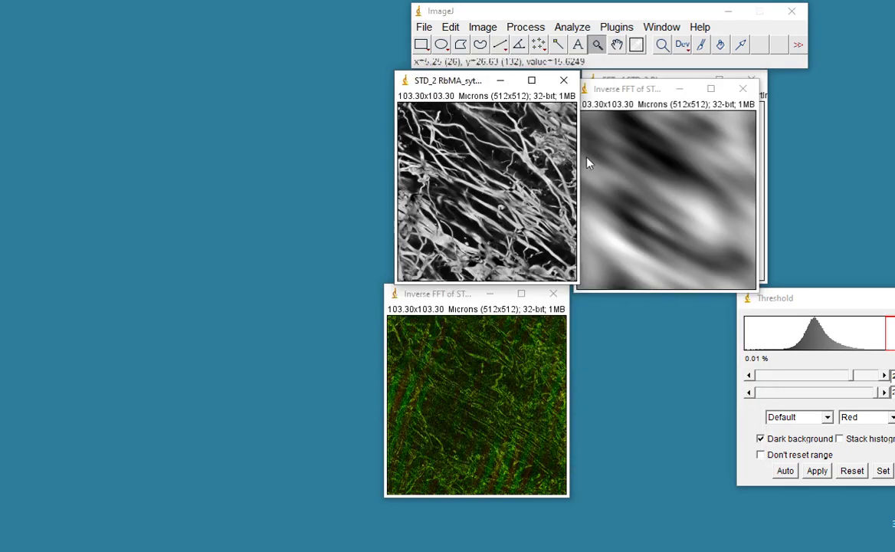
left_click_drag(617, 98, 497, 143)
left_click(499, 44)
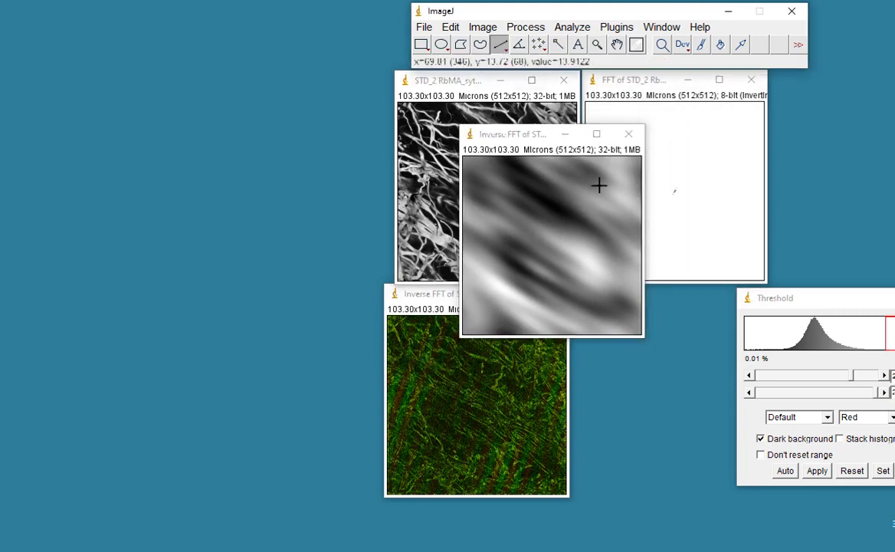
left_click_drag(630, 160, 473, 322)
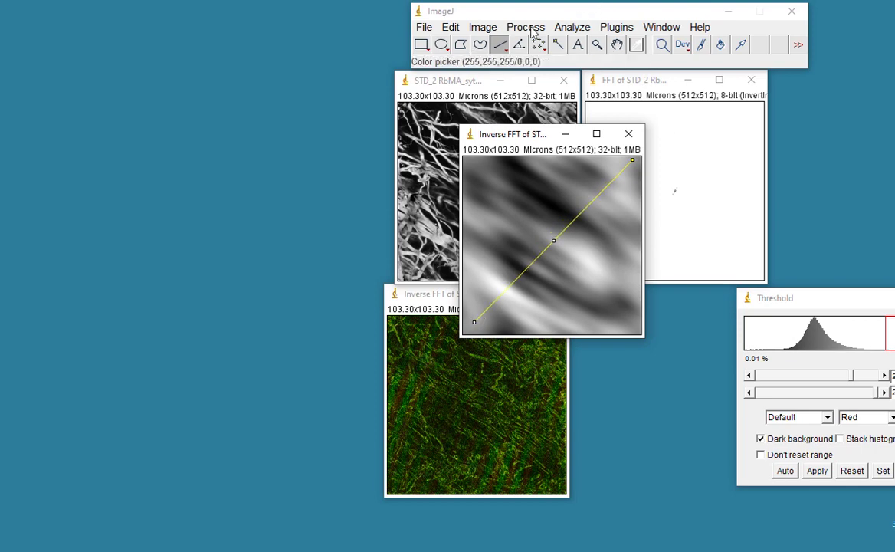
left_click(572, 27)
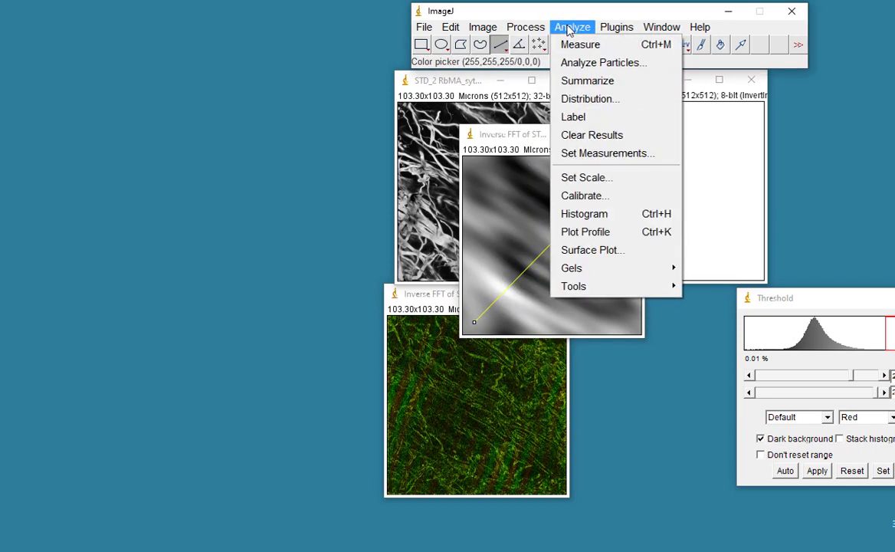
left_click(586, 232)
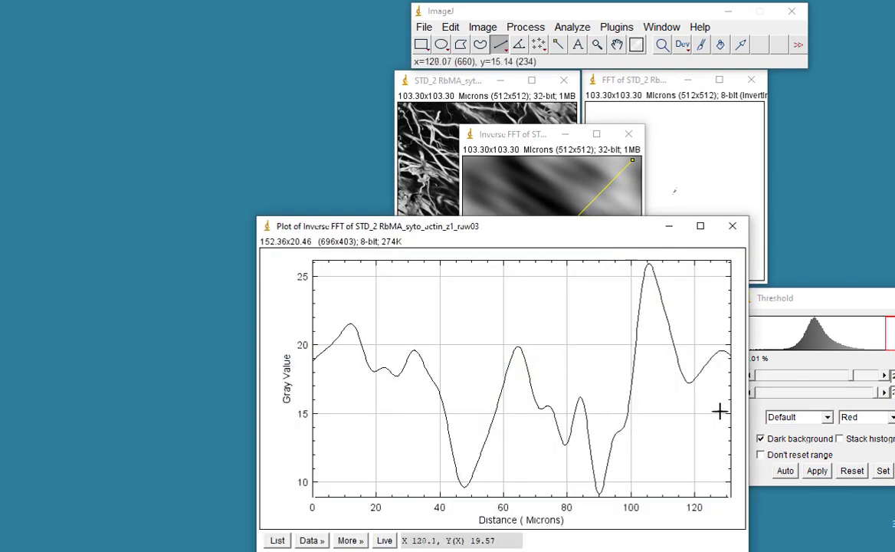
Close the profile, view the blurred Inverse FFT's 3D surface plot (heights 7.6–26.0), then close it
left_click(733, 234)
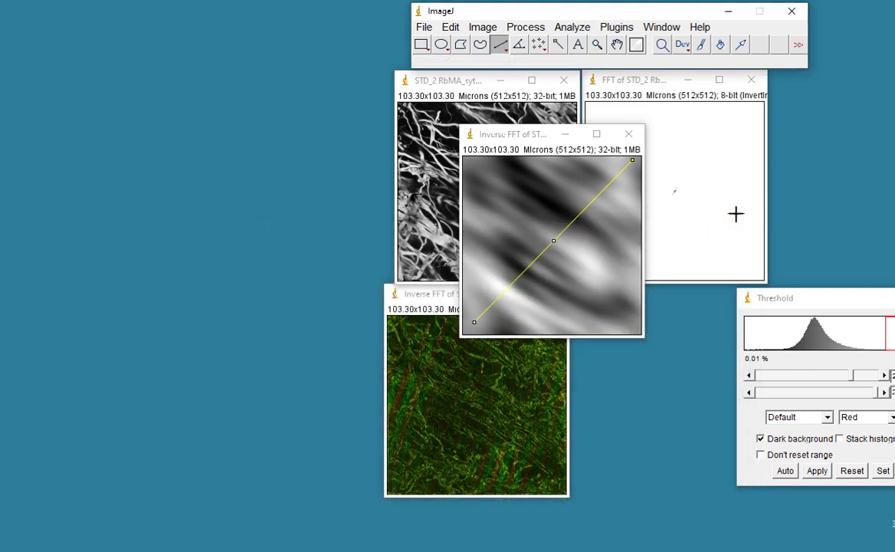
left_click(581, 177)
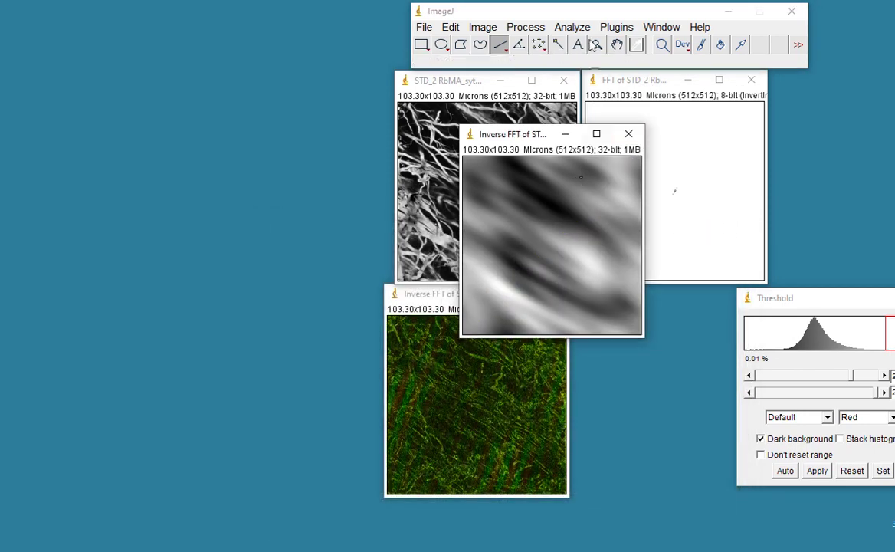
left_click(536, 31)
mouse_move(565, 34)
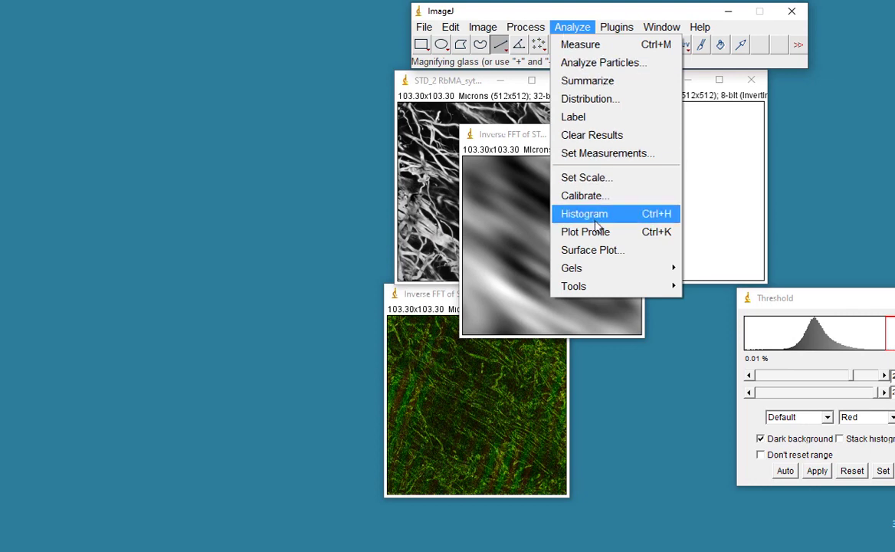
left_click(596, 251)
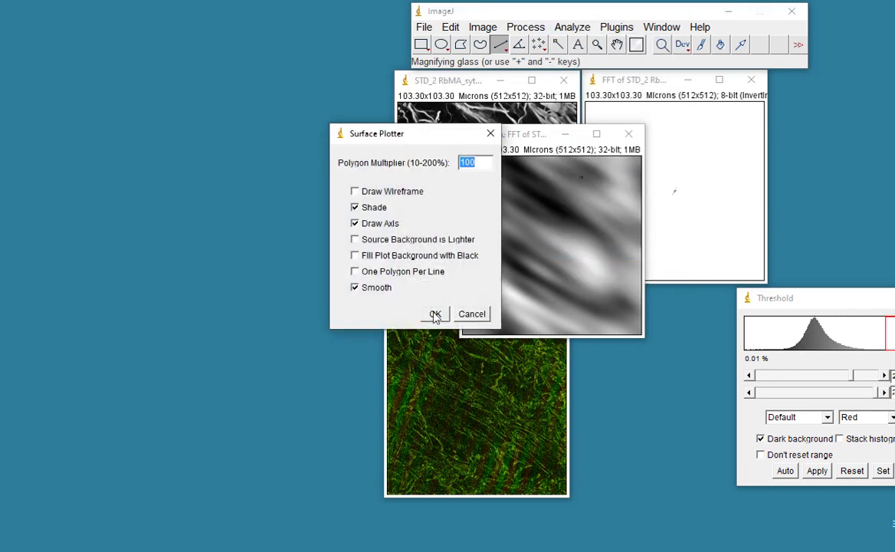
left_click(434, 314)
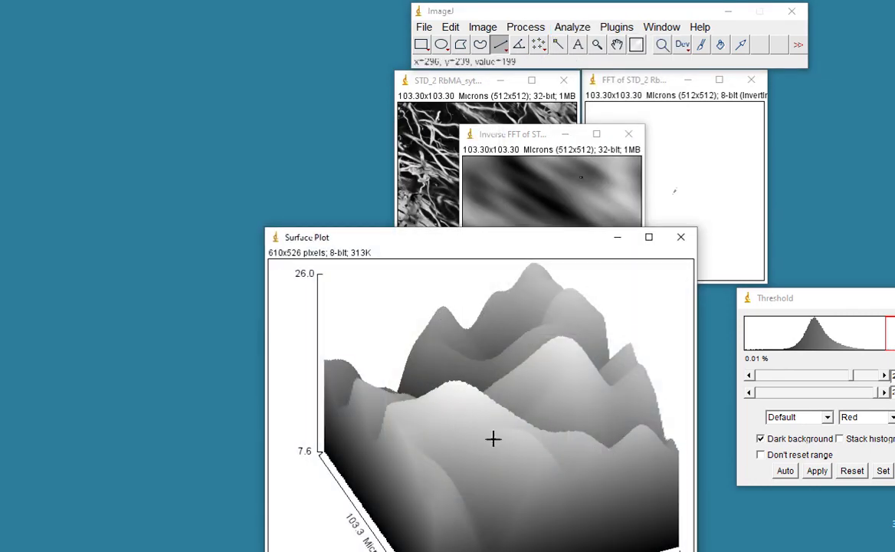
left_click_drag(498, 246, 525, 183)
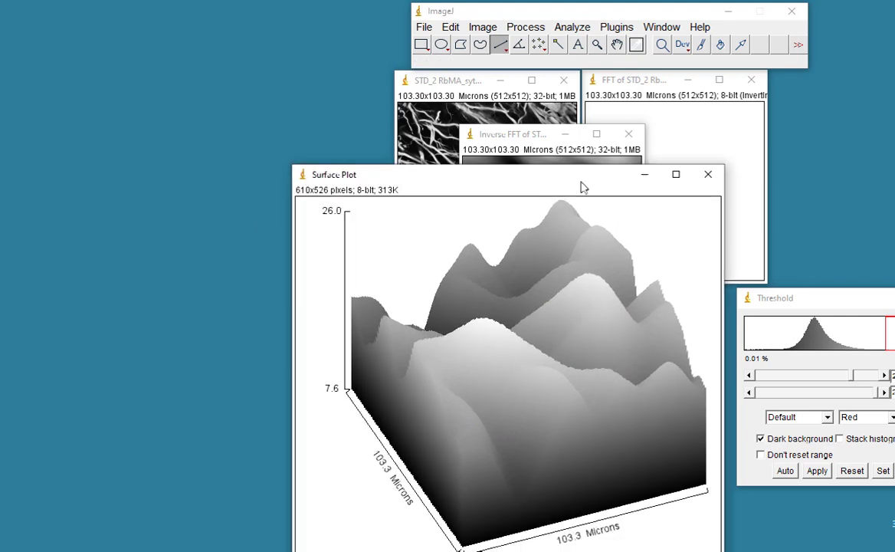
left_click(707, 174)
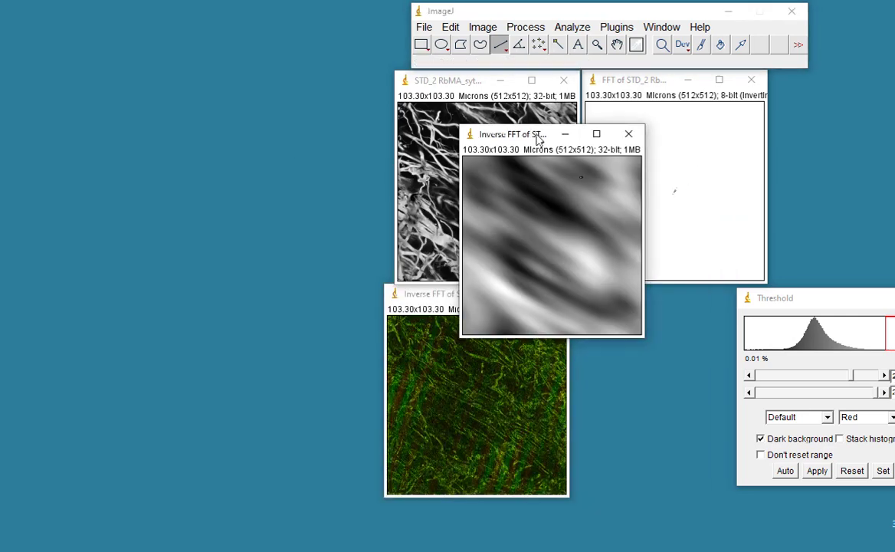
Close the blurry and green-tinted Inverse FFT images and the FFT mask, keeping STD_2
left_click_drag(557, 138, 651, 284)
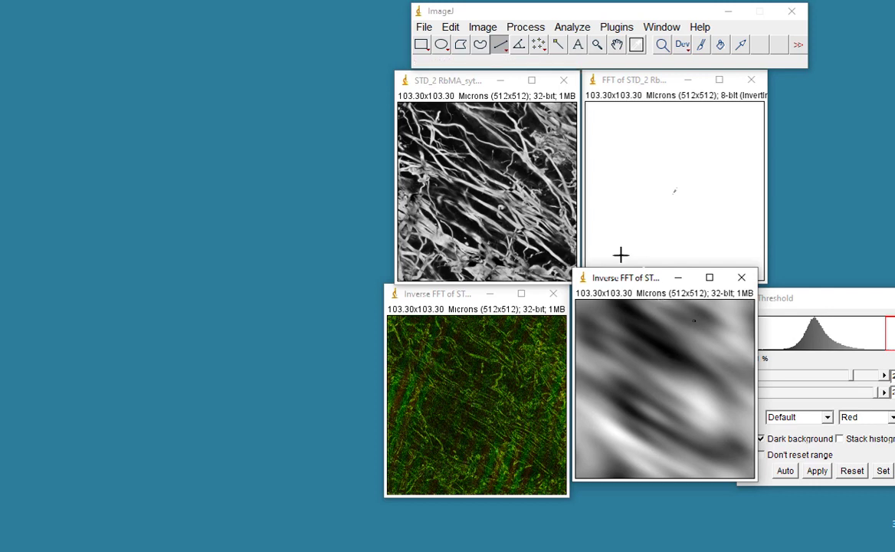
left_click_drag(617, 280, 619, 293)
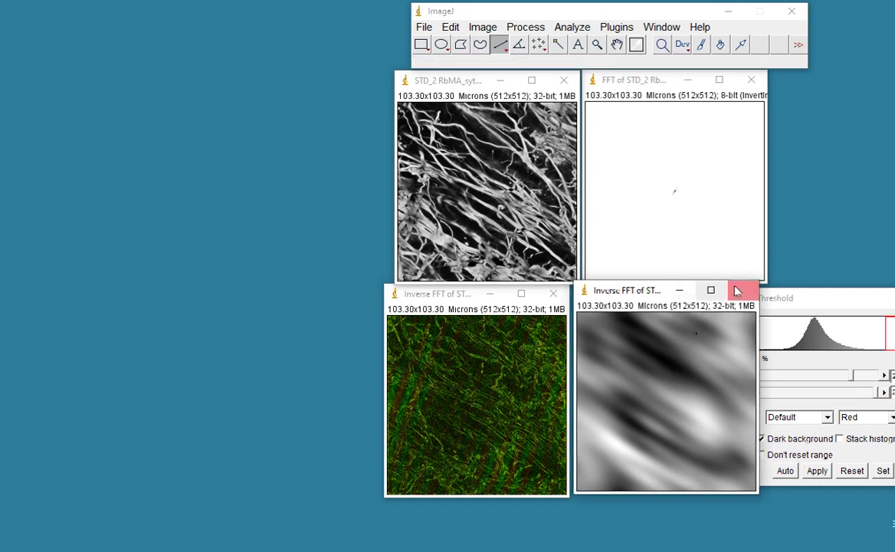
left_click(737, 292)
left_click(554, 293)
left_click(751, 80)
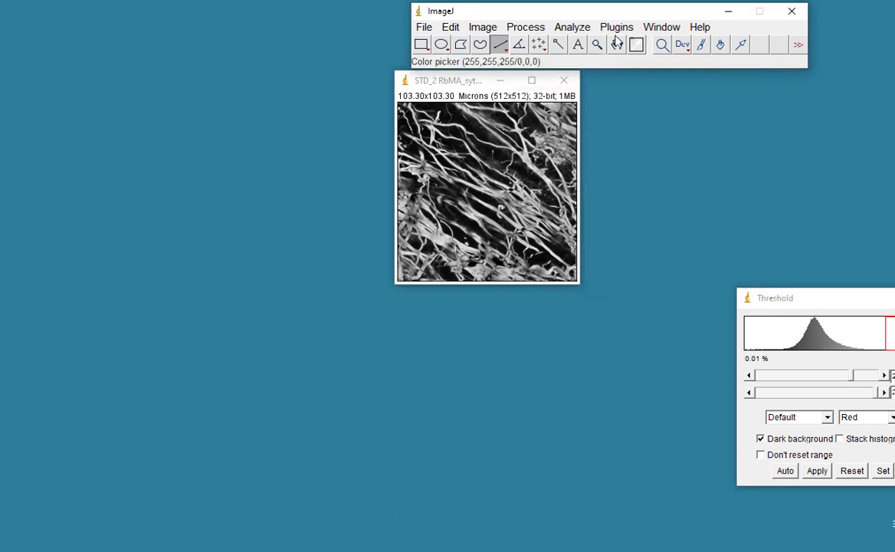
Zoom in on the fiber image and move its window to the left
left_click(597, 43)
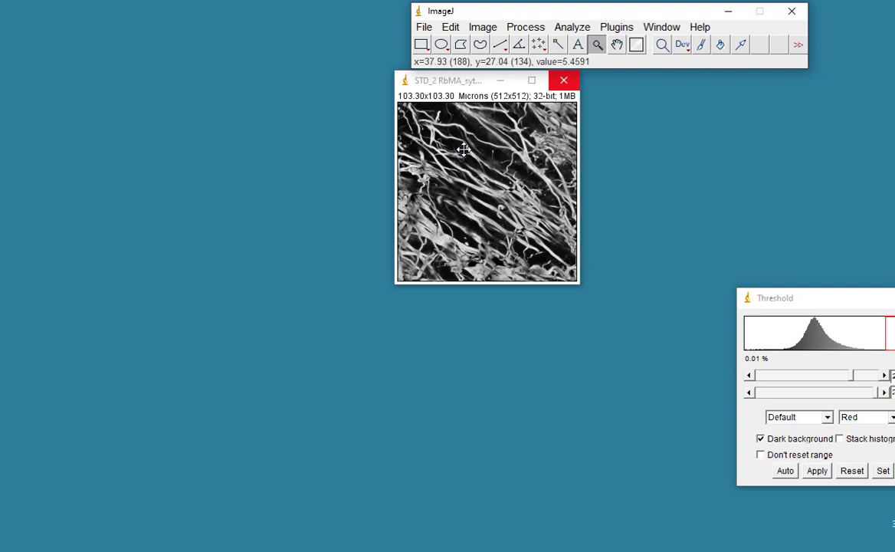
right_click(463, 150)
left_click(466, 153)
left_click(470, 159)
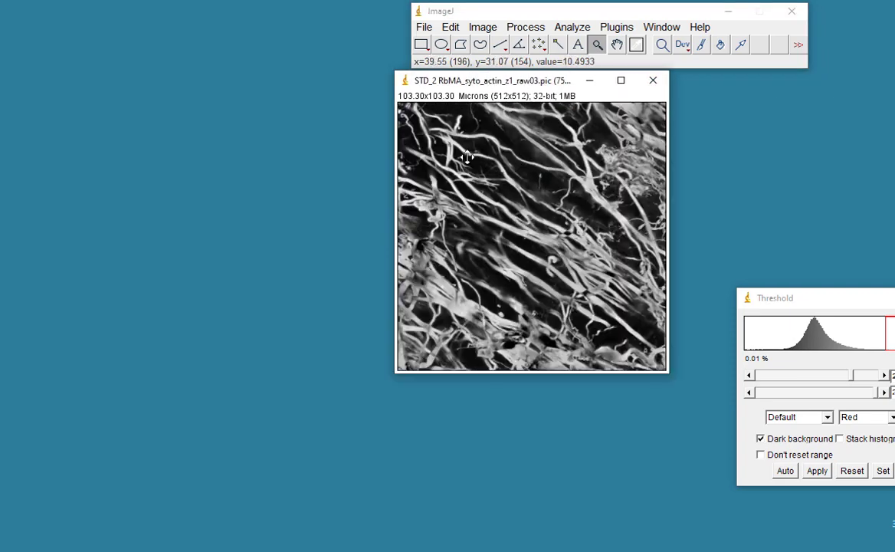
left_click(470, 159)
left_click_drag(490, 82, 288, 94)
Compute the FFT power spectrum of the fiber image and place it beside the original
left_click(483, 27)
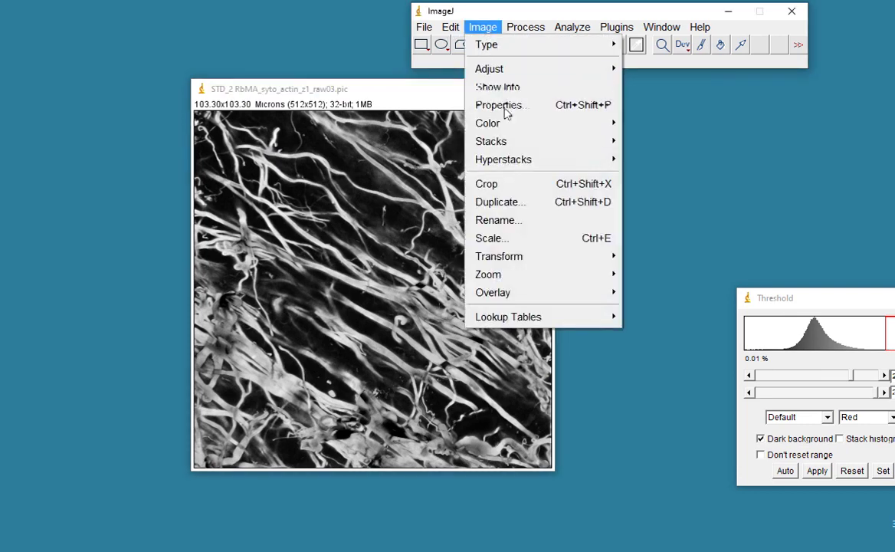
mouse_move(526, 28)
mouse_move(551, 208)
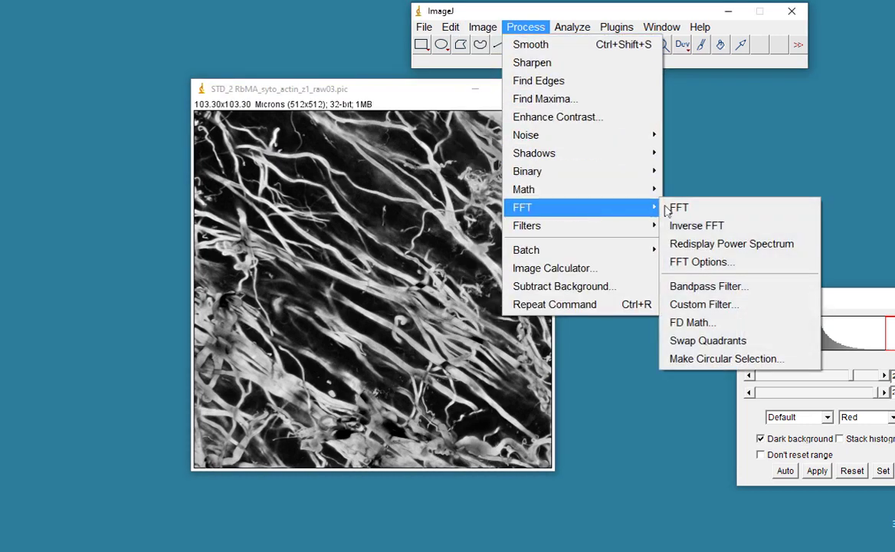
left_click(684, 210)
left_click_drag(701, 80, 679, 89)
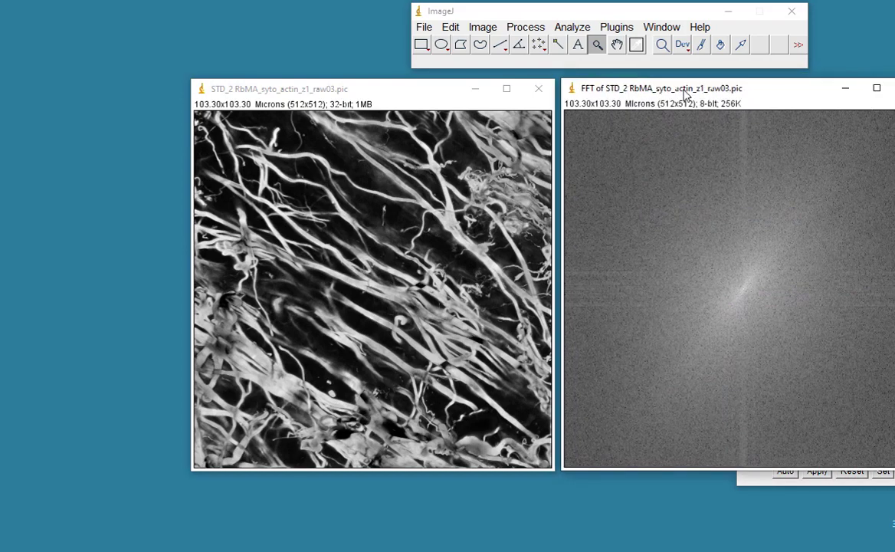
left_click(755, 483)
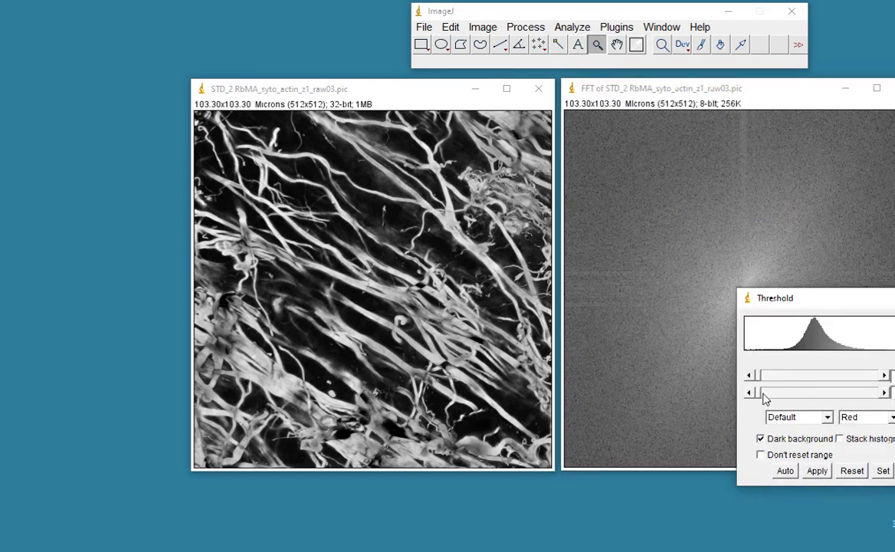
left_click(696, 90)
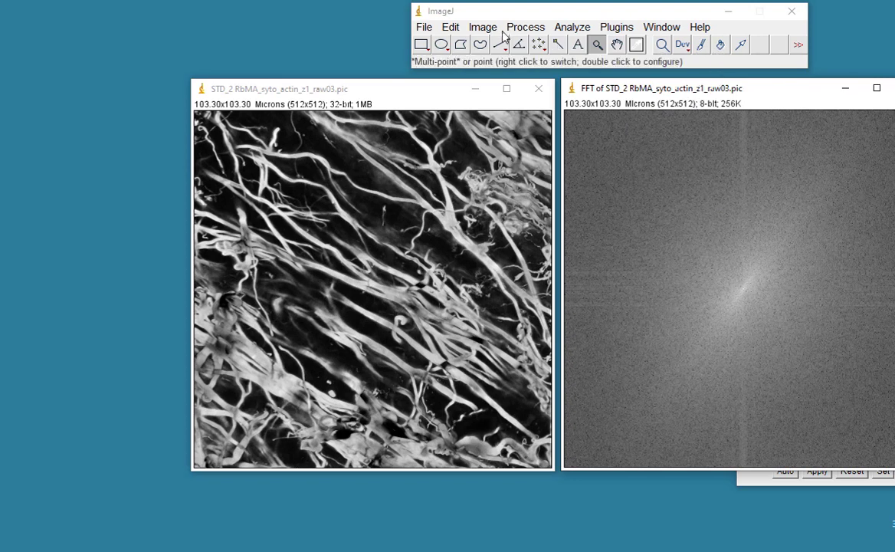
Black out the top strip, left block and lower-right area of the FFT spectrum
left_click(422, 46)
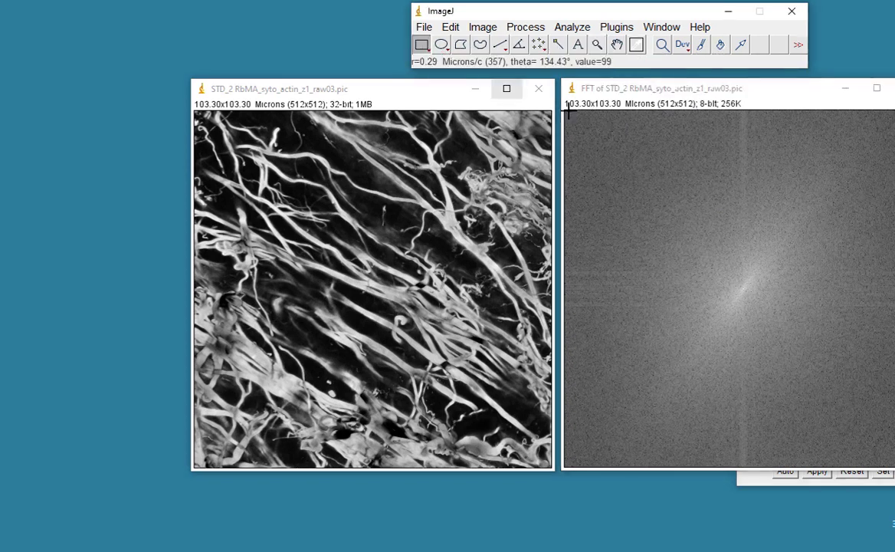
left_click_drag(569, 112, 894, 232)
key("BackSpace")
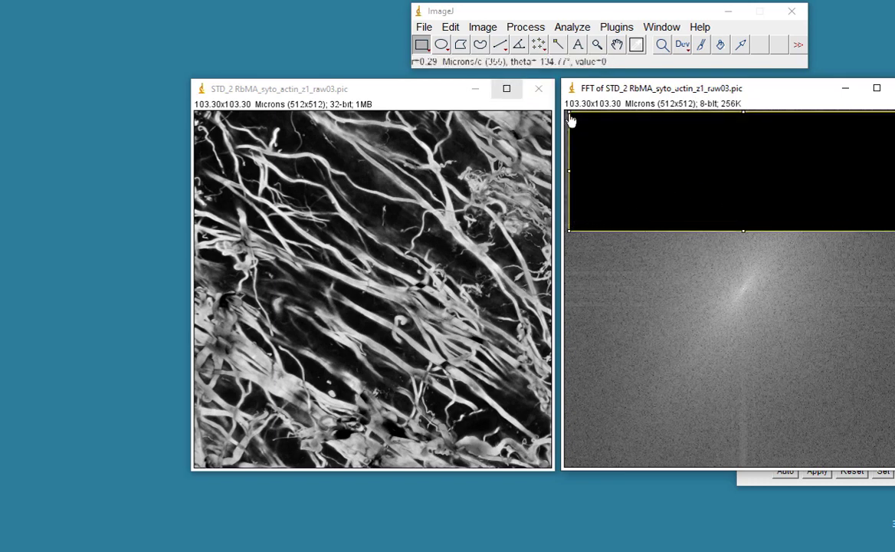
left_click_drag(571, 119, 648, 204)
left_click_drag(571, 231, 693, 427)
key("BackSpace")
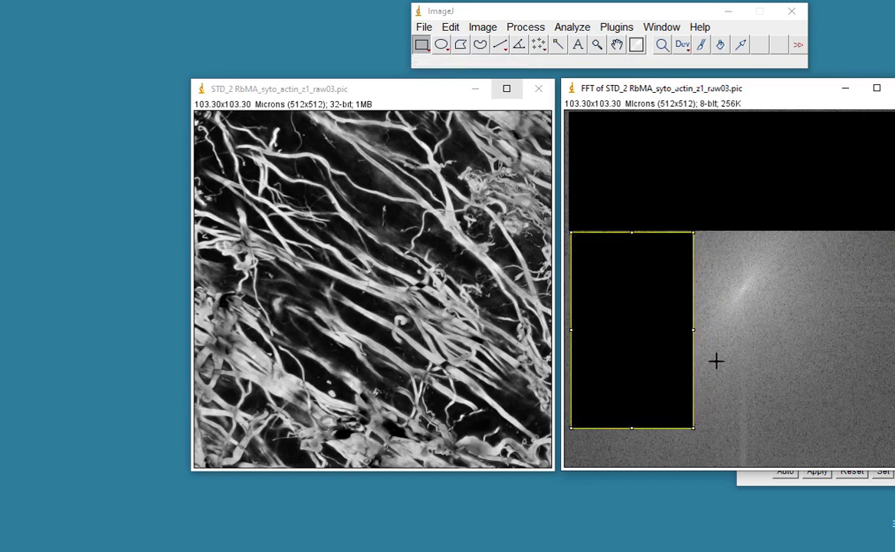
left_click_drag(698, 351, 894, 458)
key("BackSpace")
Black out the right block, bottom-left strip and leftover bright patches around the central square
left_click_drag(803, 233, 894, 351)
key("BackSpace")
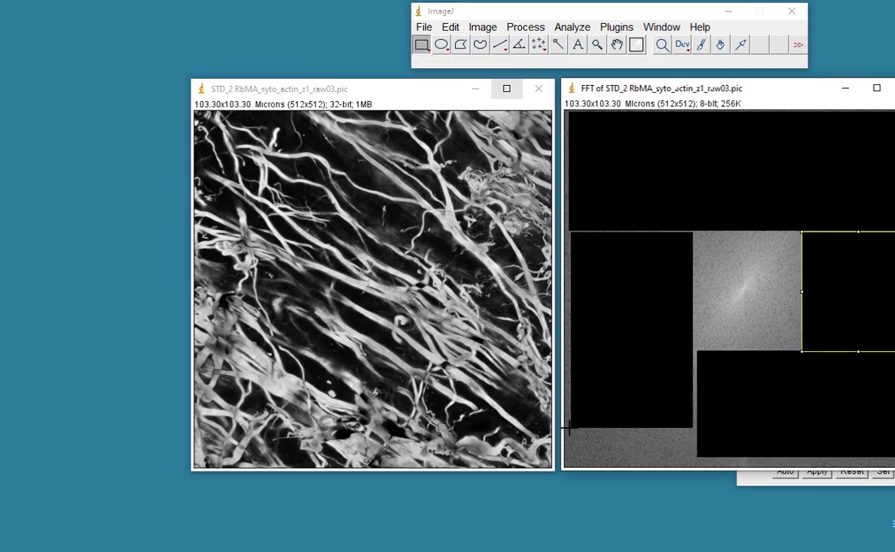
left_click_drag(569, 428, 691, 461)
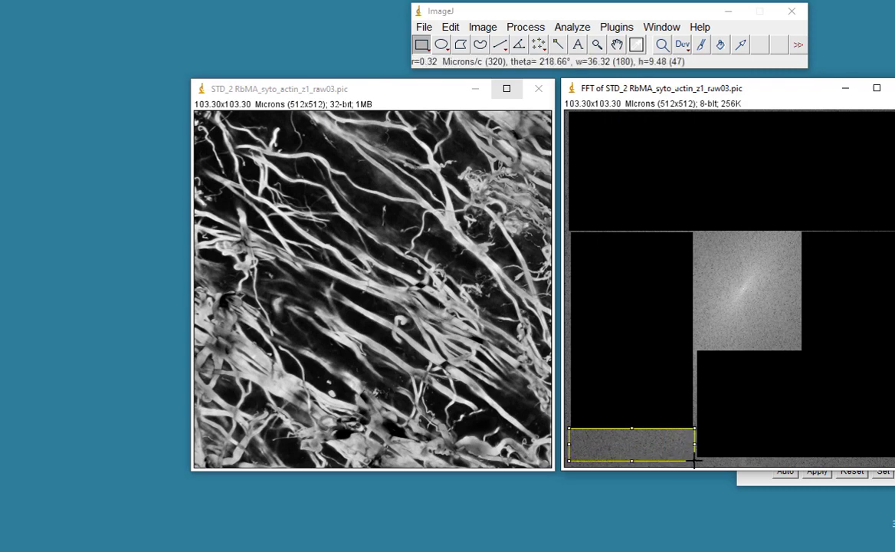
key("BackSpace")
left_click_drag(574, 205, 684, 254)
left_click_drag(808, 217, 894, 255)
key("ctrl+shift+a")
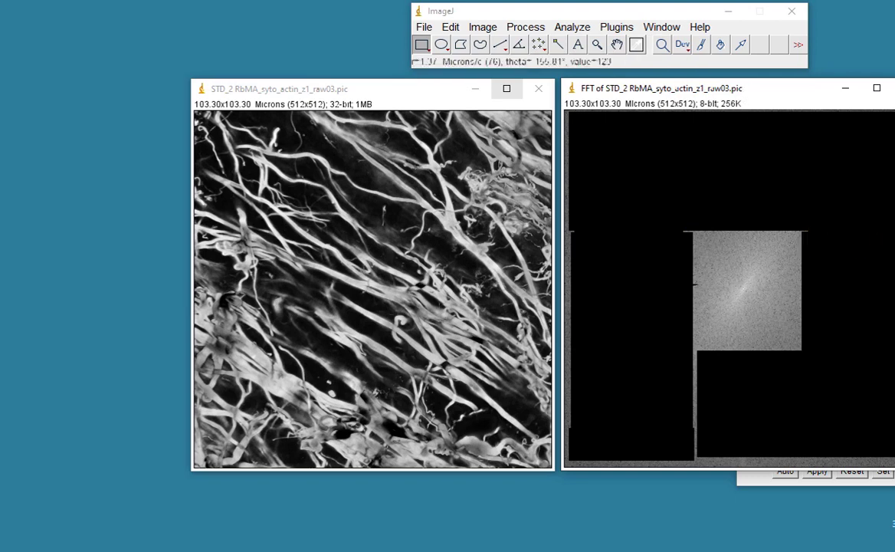
left_click_drag(678, 354, 714, 458)
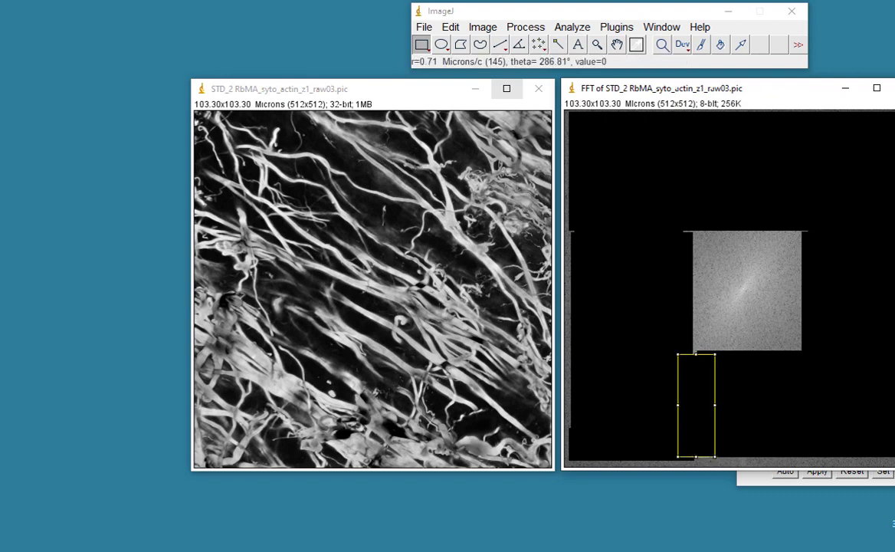
key("ctrl+shift+a")
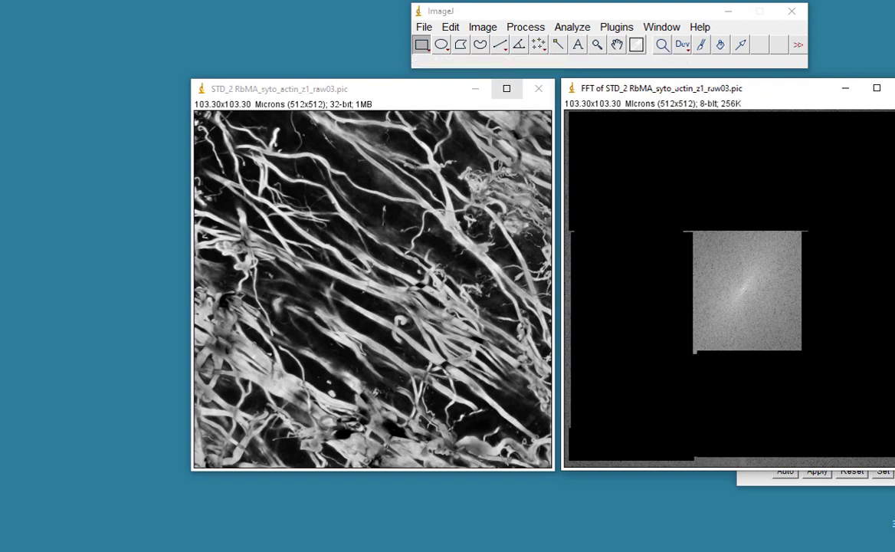
Run Inverse FFT on the masked spectrum to get a blurred fiber image
left_click(522, 28)
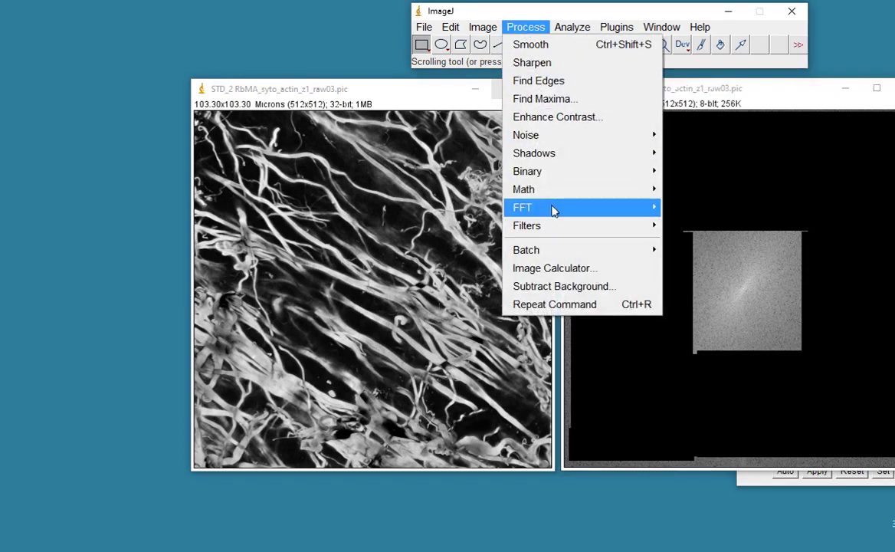
mouse_move(554, 210)
left_click(697, 226)
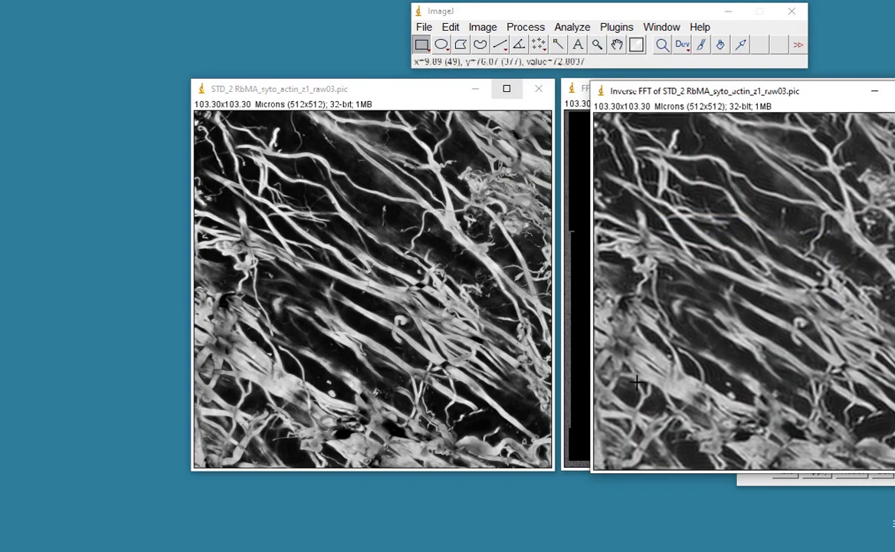
Make the original fiber image active and apply Process > Smooth to it
left_click(369, 90)
left_click(521, 29)
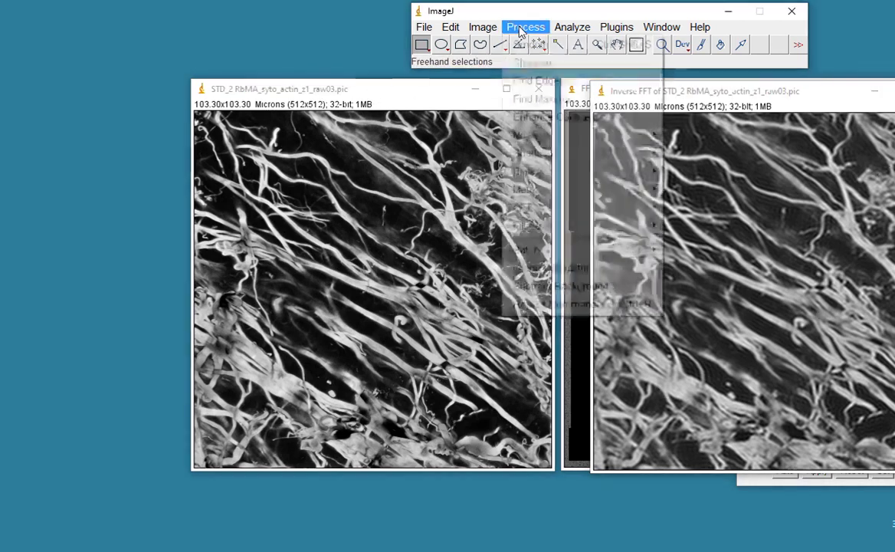
left_click(527, 43)
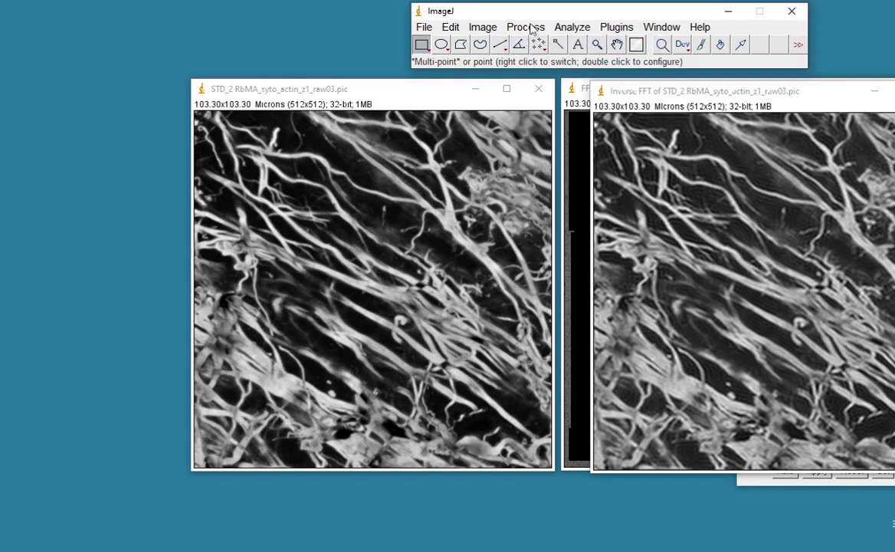
left_click(528, 28)
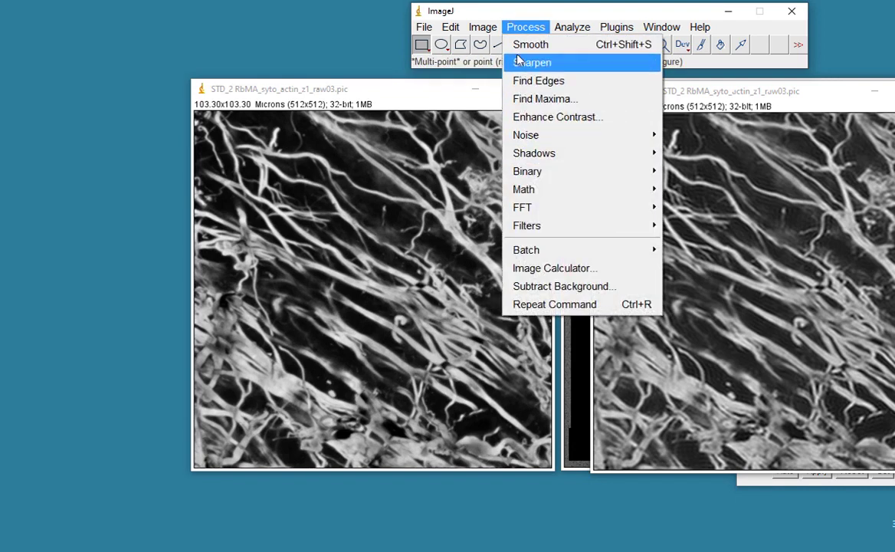
mouse_move(546, 178)
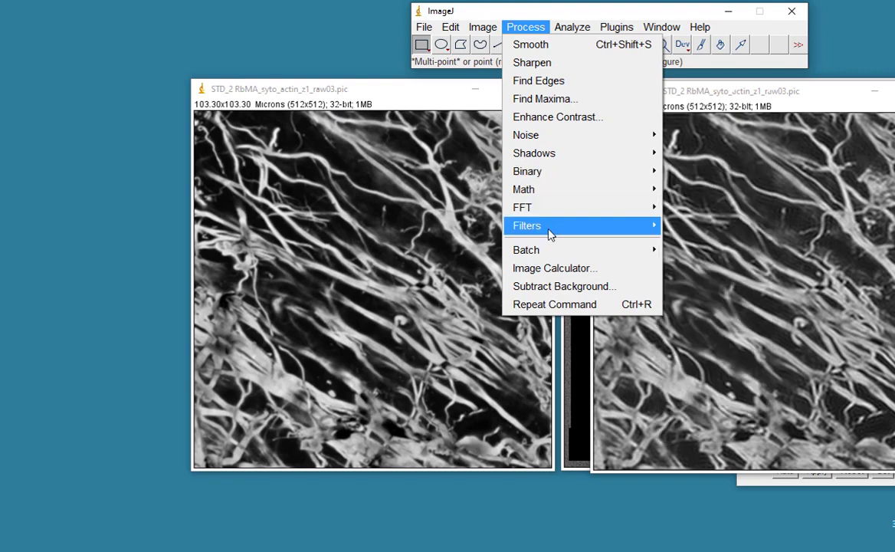
Preview a Gaussian Blur on the STD projection, lowering sigma from 2.00 toward 0.5
mouse_move(625, 229)
left_click(694, 243)
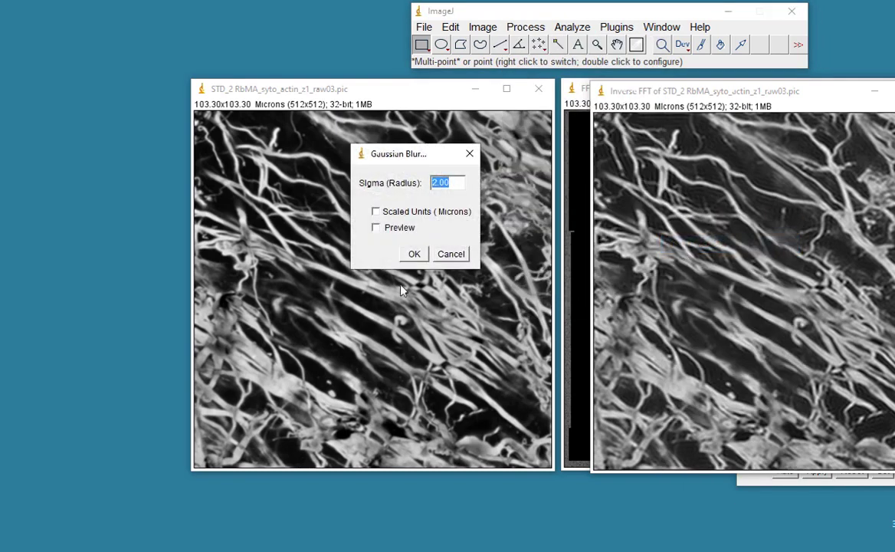
left_click_drag(393, 157, 411, 264)
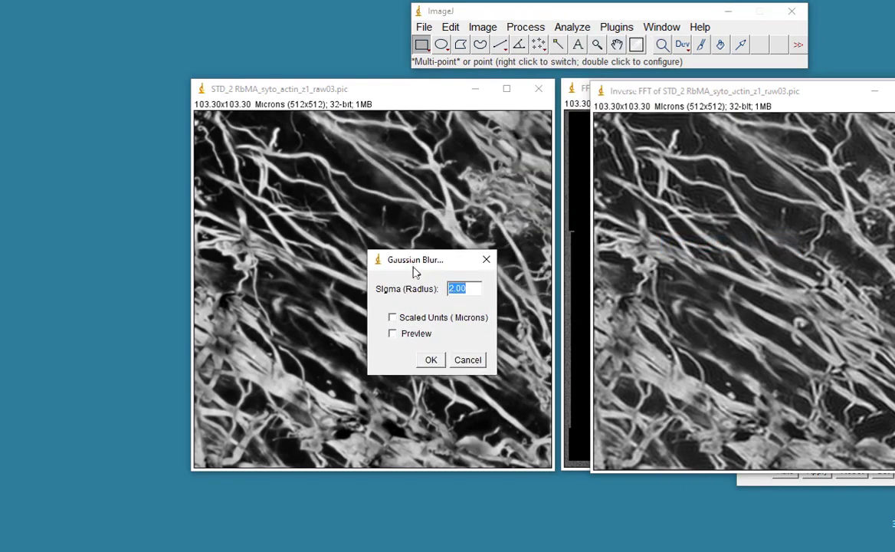
left_click(393, 334)
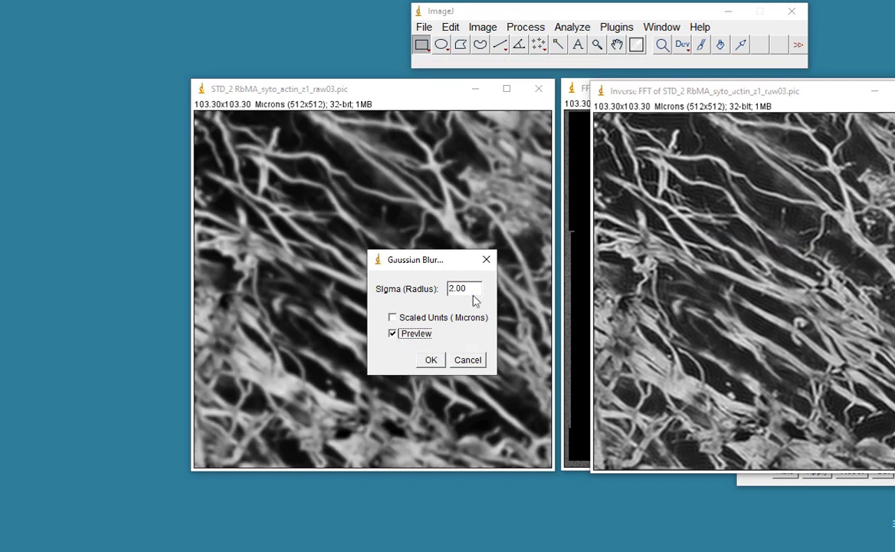
left_click_drag(434, 272, 445, 428)
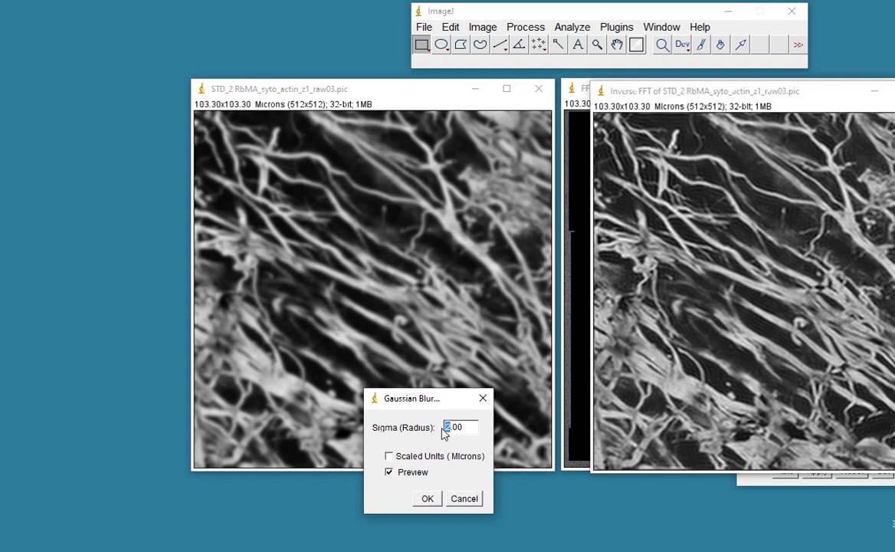
type("1")
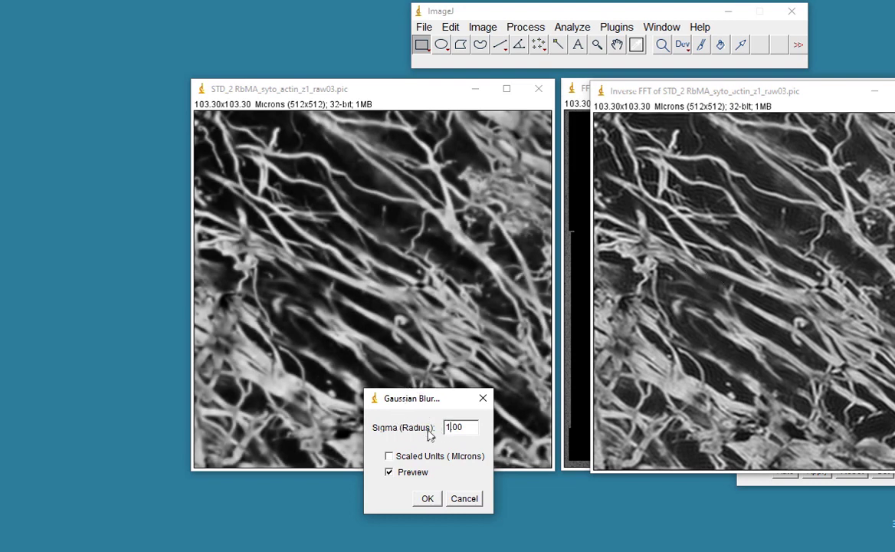
left_click_drag(463, 426, 446, 426)
type("0.5")
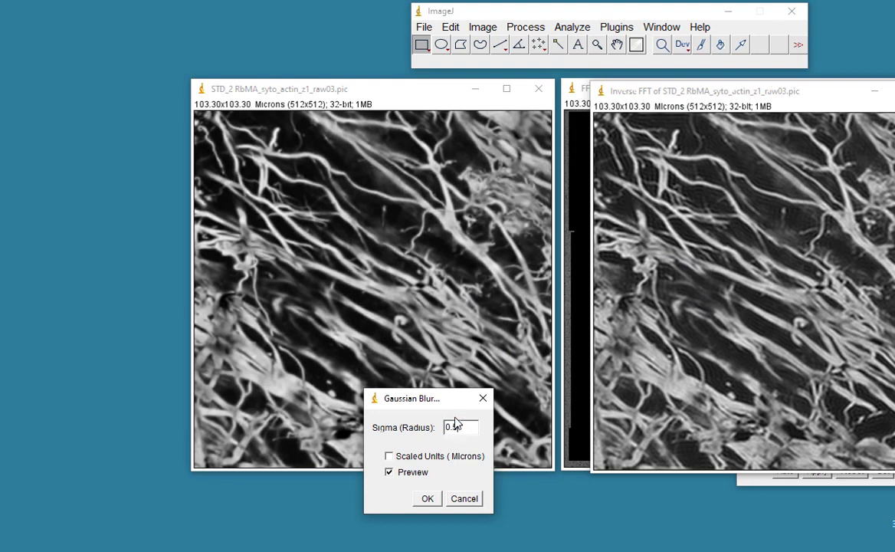